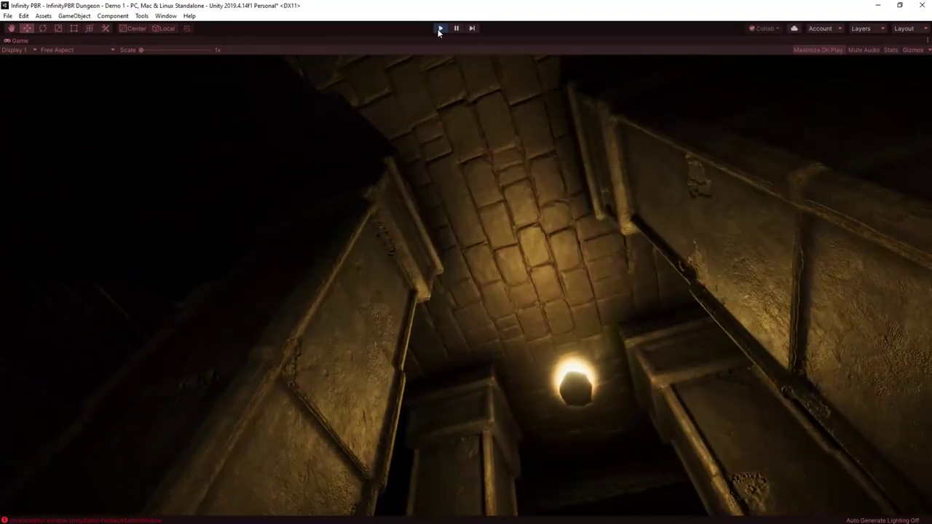
Step: Exit Play mode and open the Real Ivy editor window beside the game view
click(441, 29)
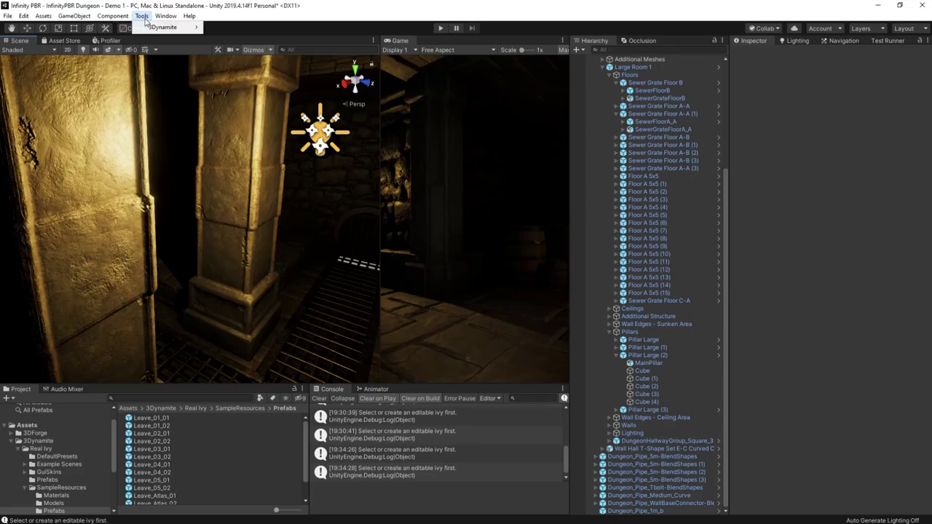
click(225, 27)
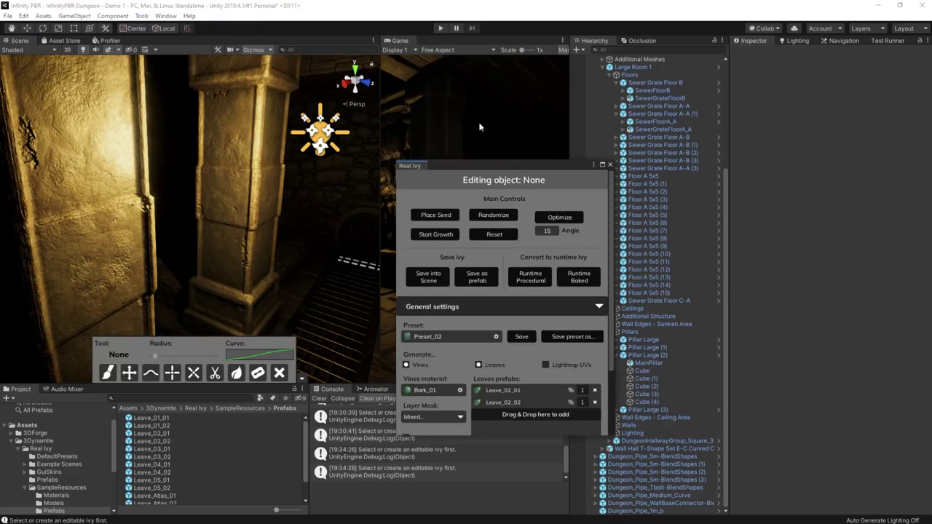
drag(489, 168, 505, 98)
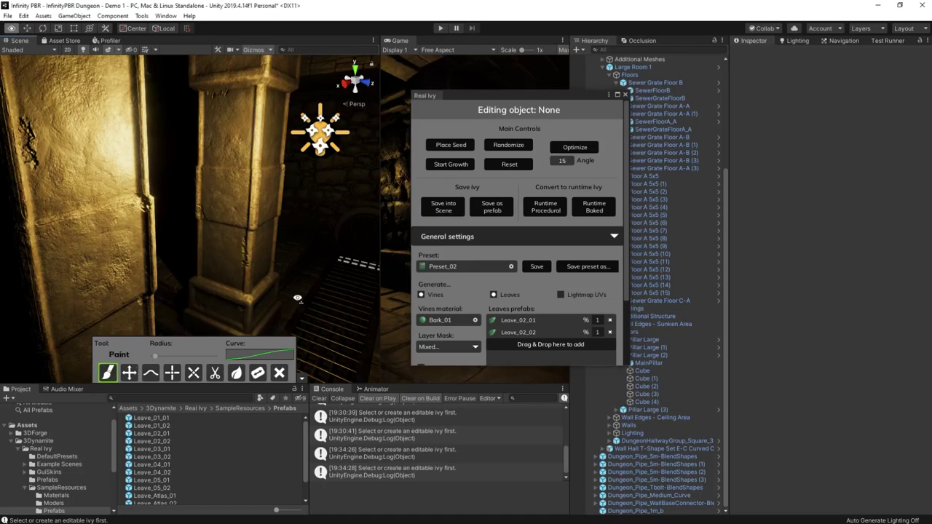
Step: Paint an ivy vine up the stone pillar, then deselect it by picking the sewer floor
right_drag(297, 298, 267, 313)
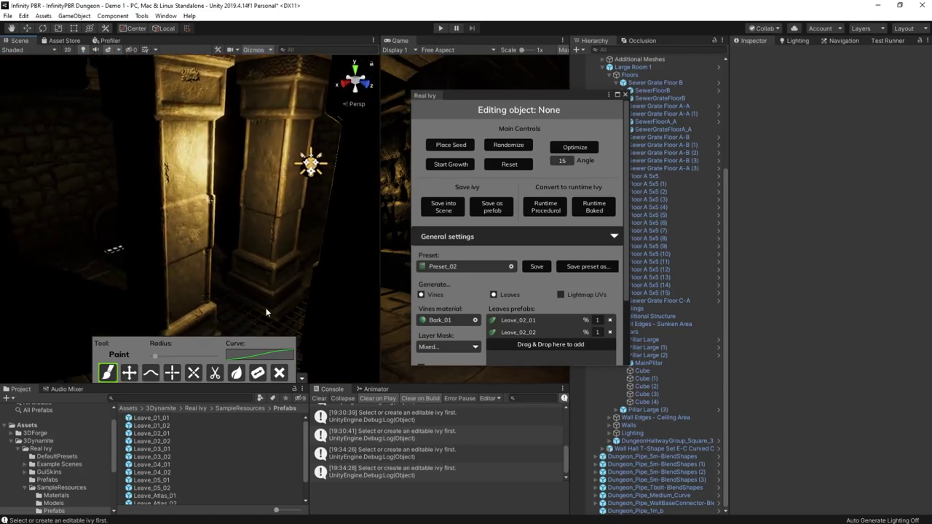
drag(278, 326, 273, 305)
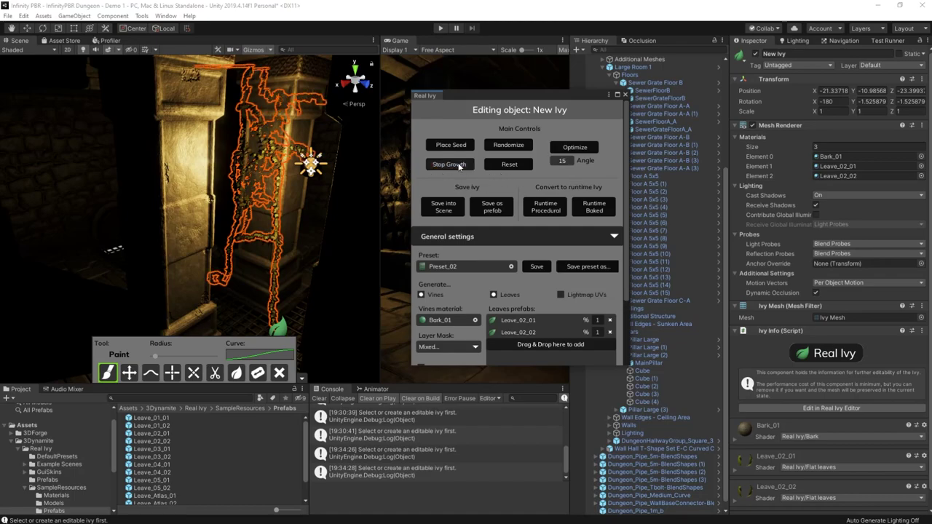
right_drag(297, 259, 357, 237)
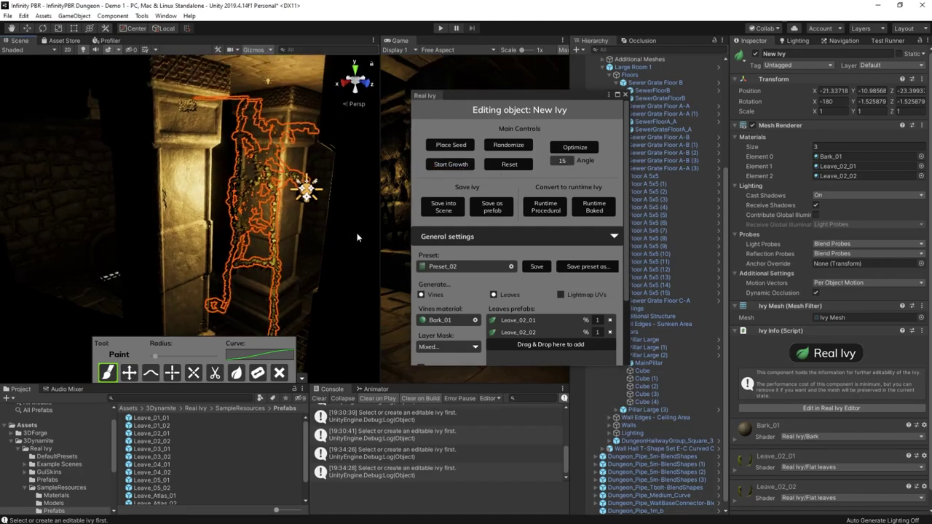
click(678, 121)
right_drag(329, 268, 294, 222)
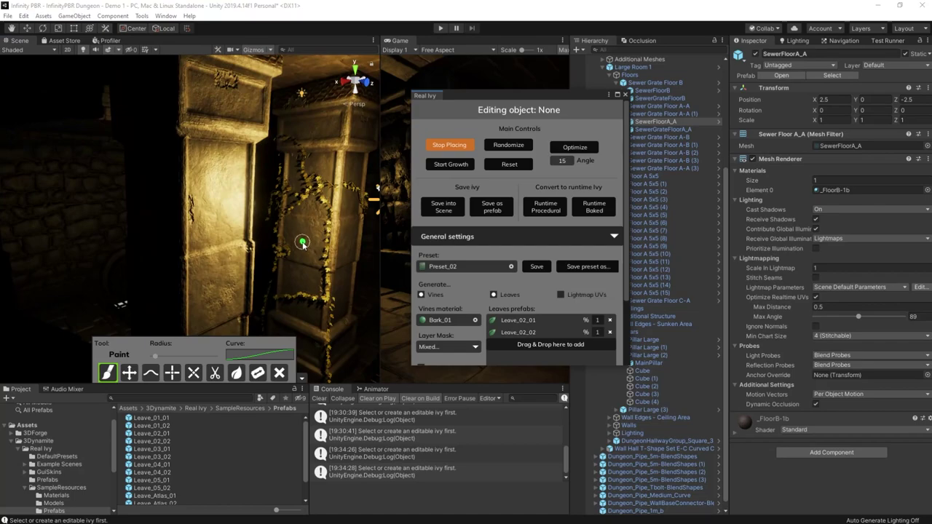
Step: Seed ivy on another pillar face, grow it until leaves spread, then frame the sewer grate floor
click(318, 239)
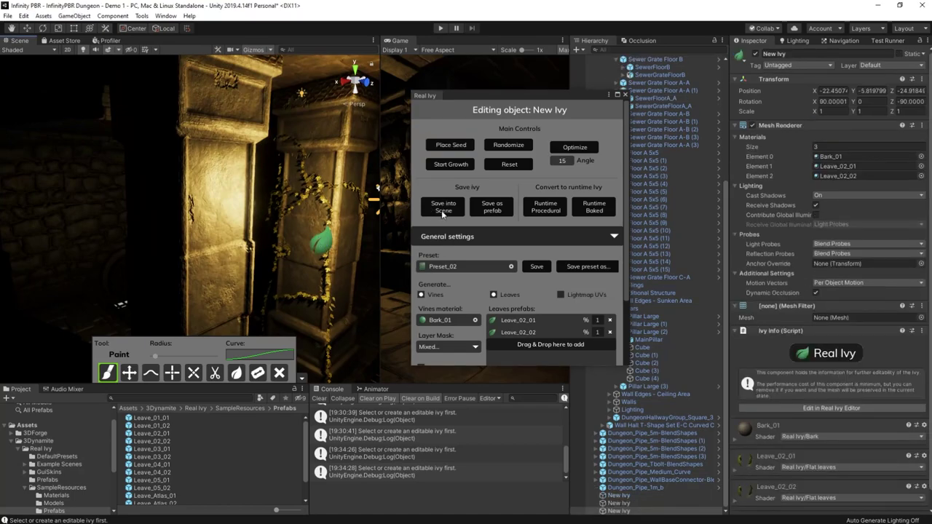
click(449, 171)
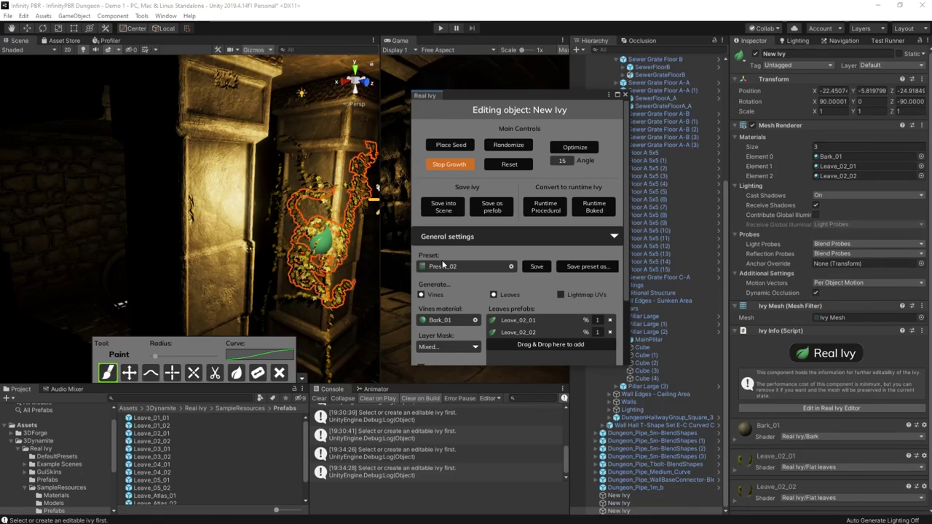
click(455, 165)
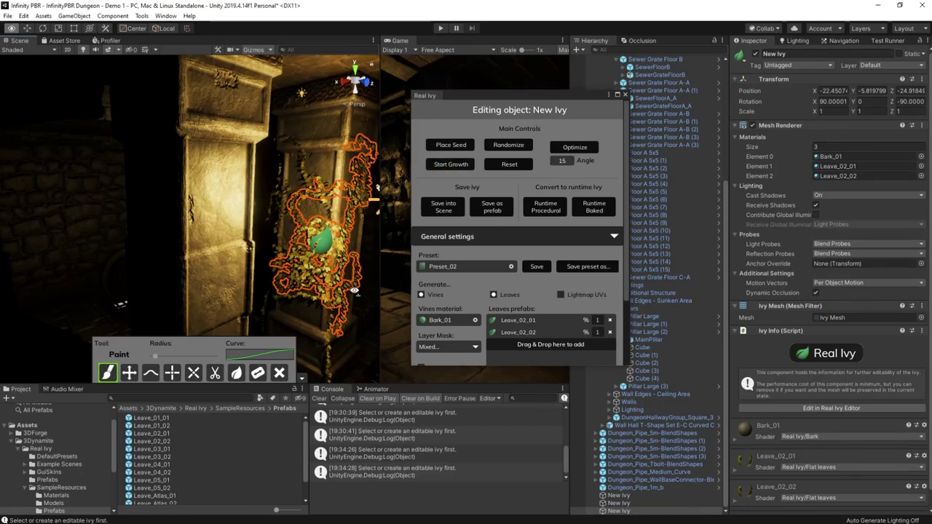
double_click(653, 121)
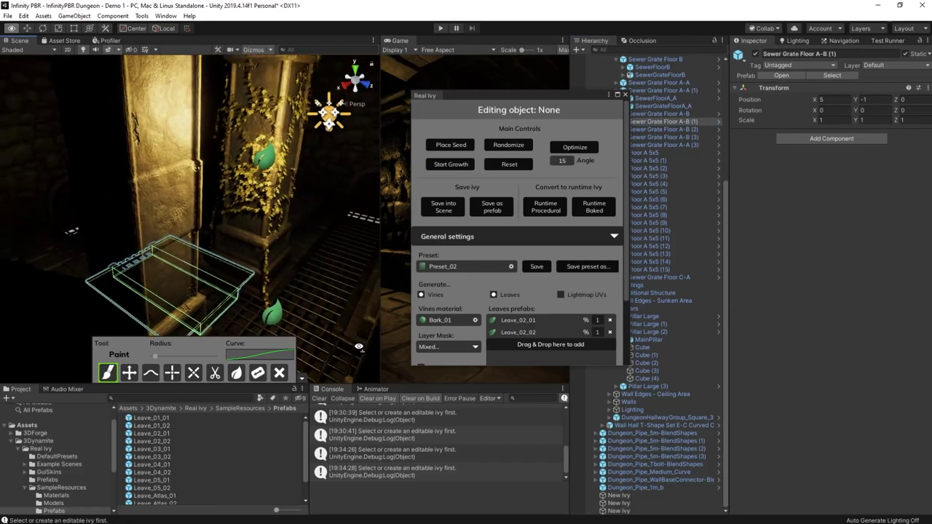
mouse_move(360, 349)
right_down()
mouse_move(382, 342)
mouse_move(375, 345)
right_up()
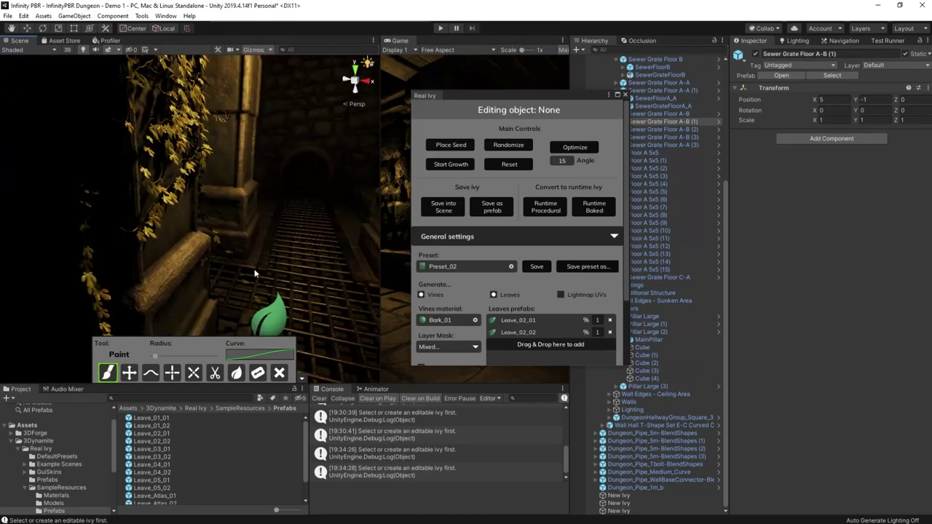
Step: Paint an ivy stroke up the first pillar and grow it into a leafy vine
click(242, 256)
drag(243, 256, 243, 169)
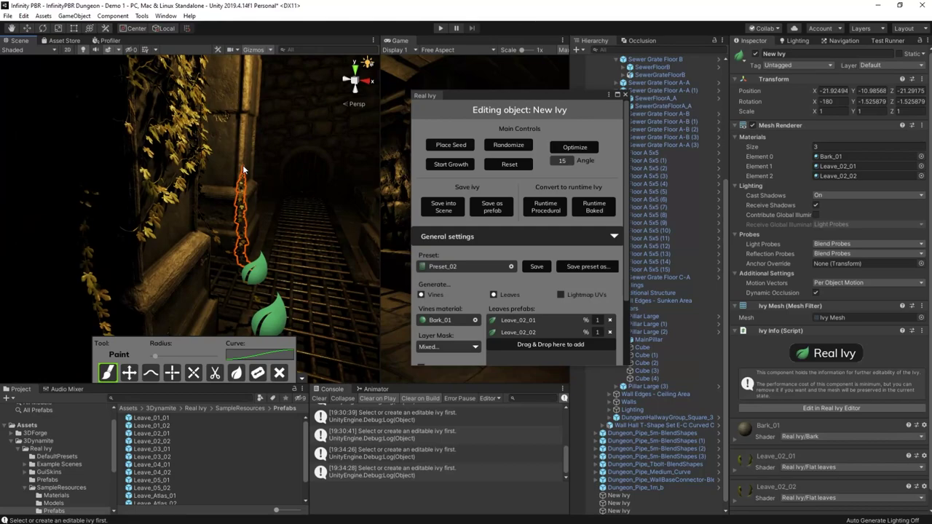
click(451, 164)
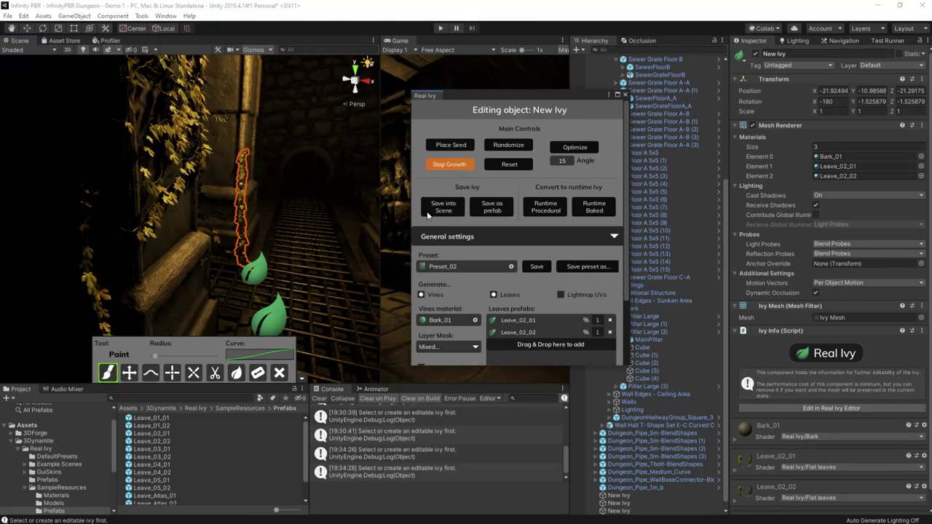
right_drag(364, 220, 251, 221)
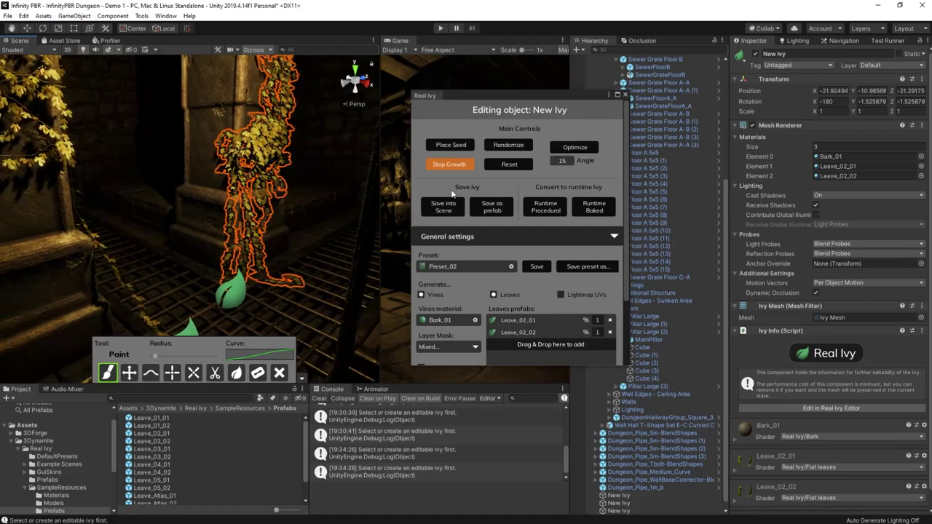
click(448, 166)
Step: After checking the Branches settings, paint and grow a second vine up the upper pillar
click(107, 373)
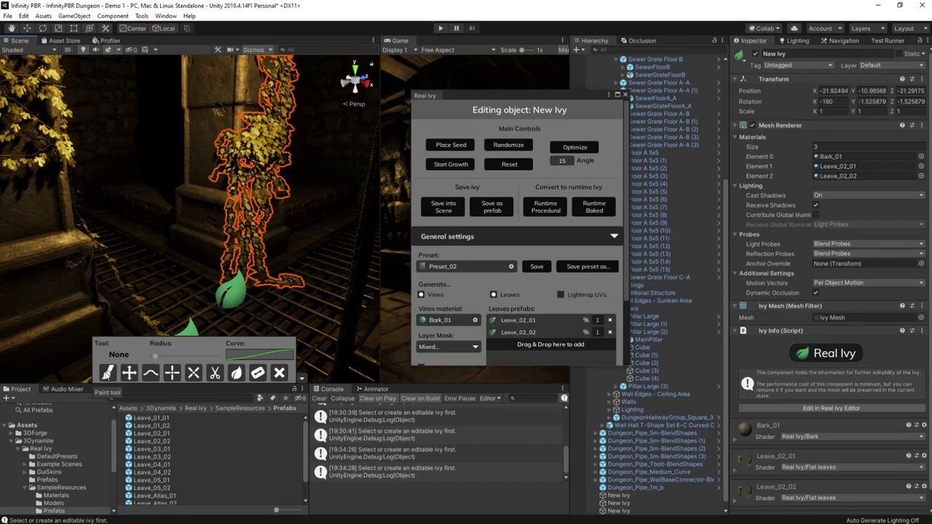
scroll(519, 264, down, 3)
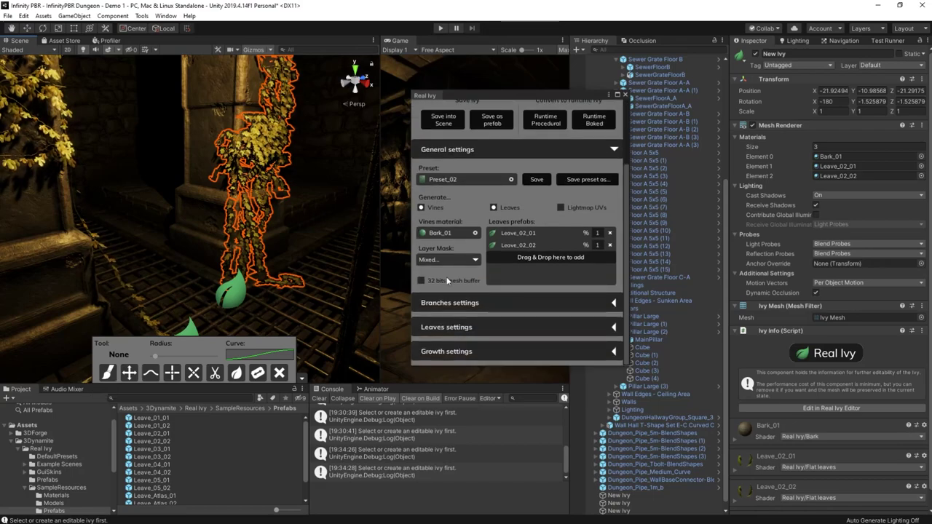
click(612, 303)
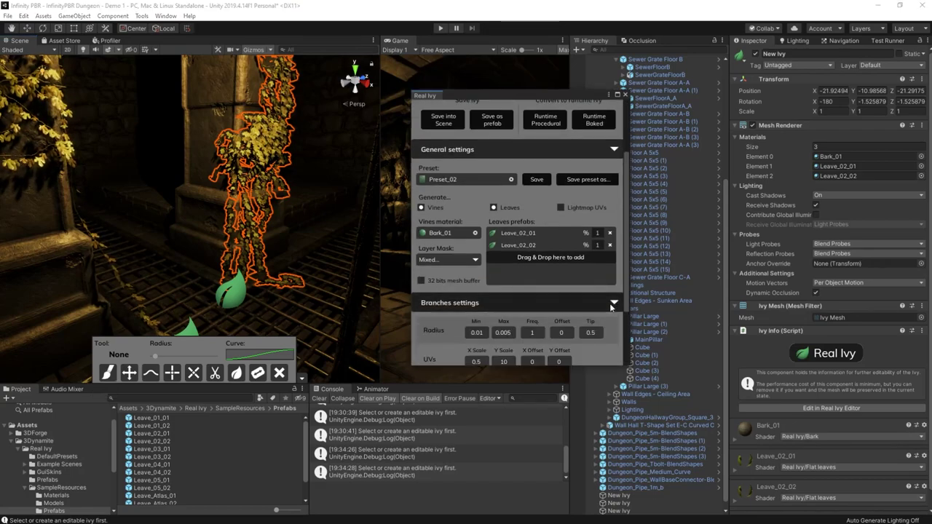
click(610, 303)
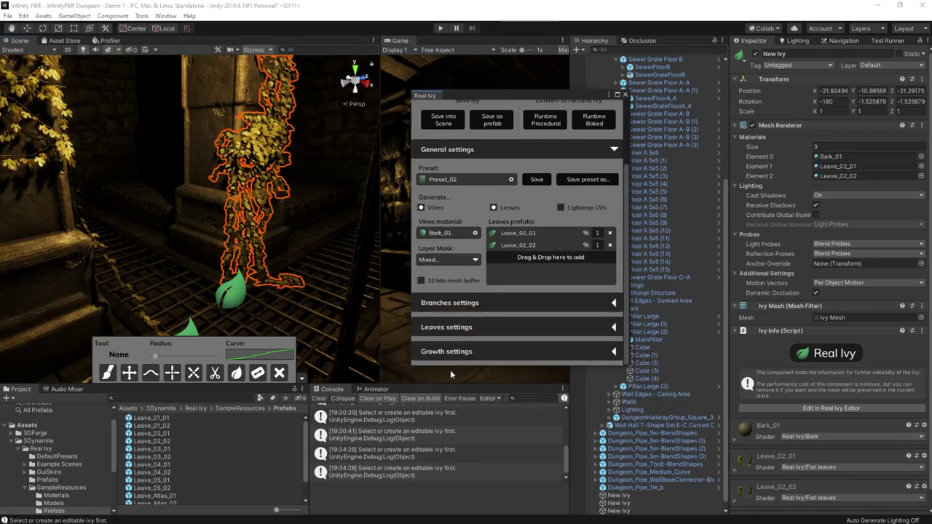
click(107, 373)
drag(186, 245, 207, 144)
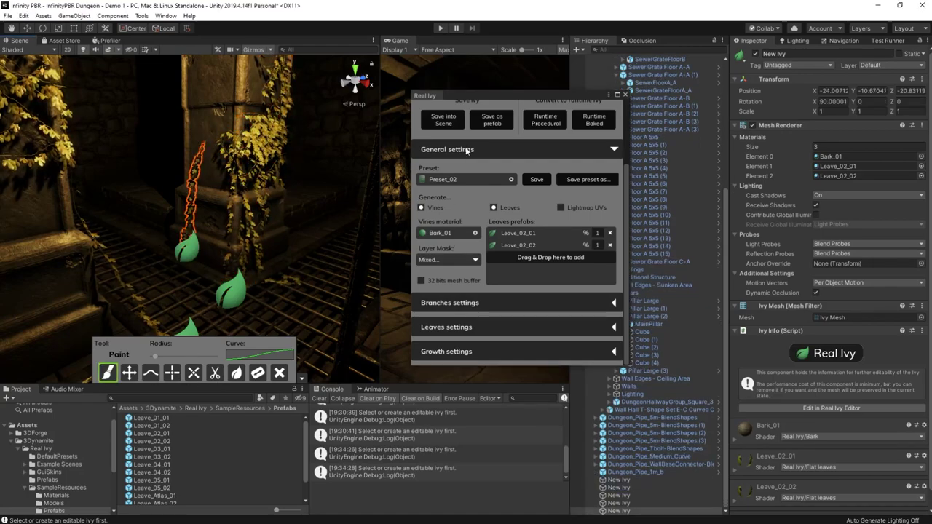
scroll(455, 153, up, 3)
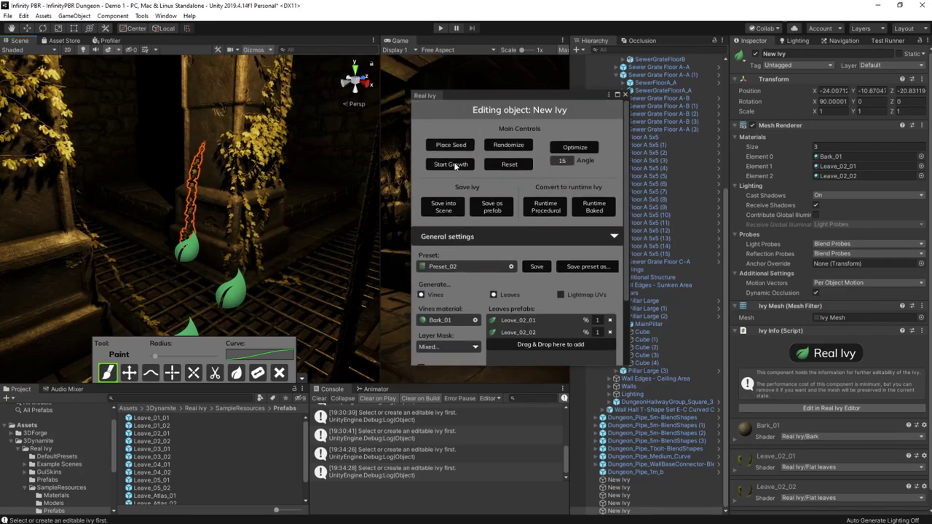
click(454, 166)
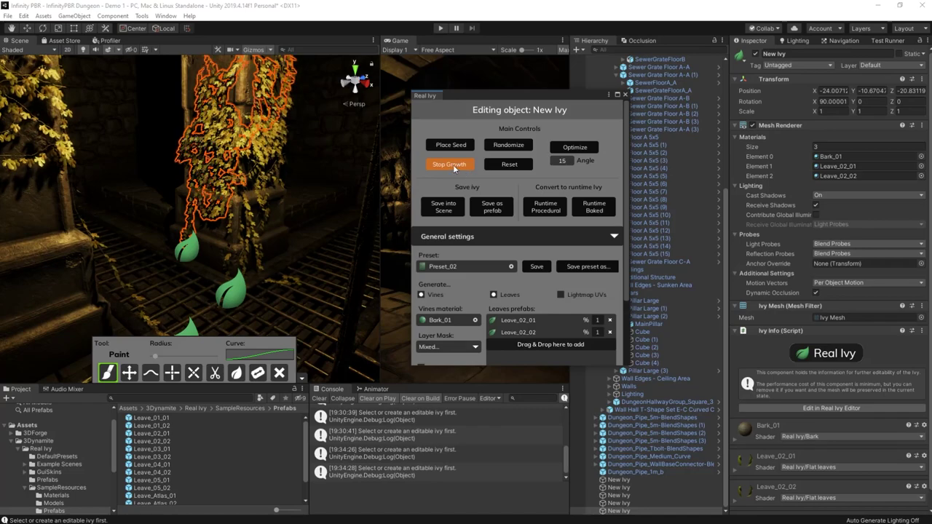
click(453, 165)
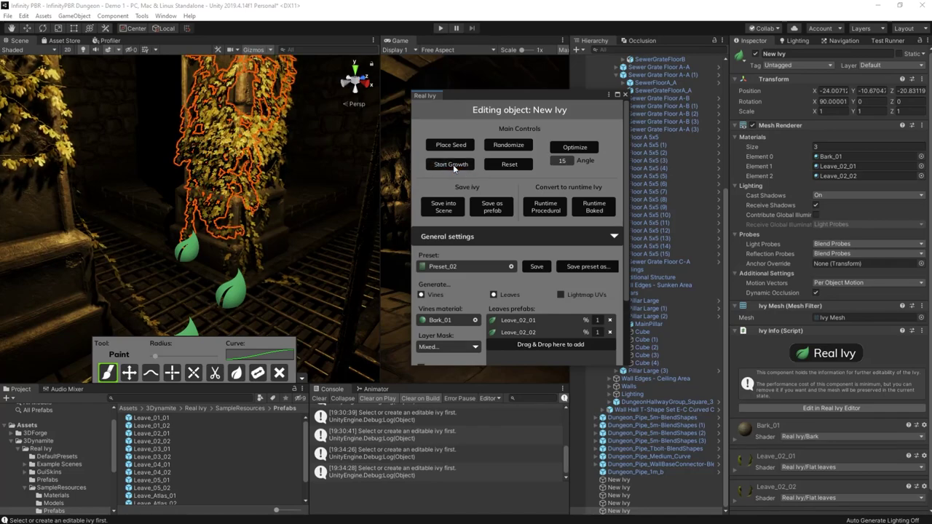
right_drag(258, 238, 396, 251)
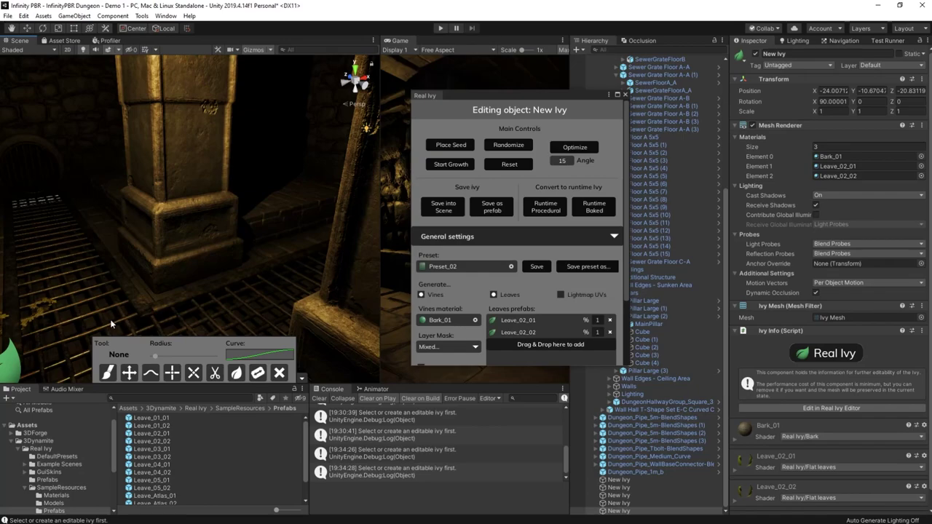
Step: Discard a freshly painted vine, seed the floor by the pillar instead, and start its growth
drag(110, 319, 154, 185)
mouse_move(110, 284)
mouse_down()
mouse_move(161, 191)
mouse_move(170, 88)
mouse_up()
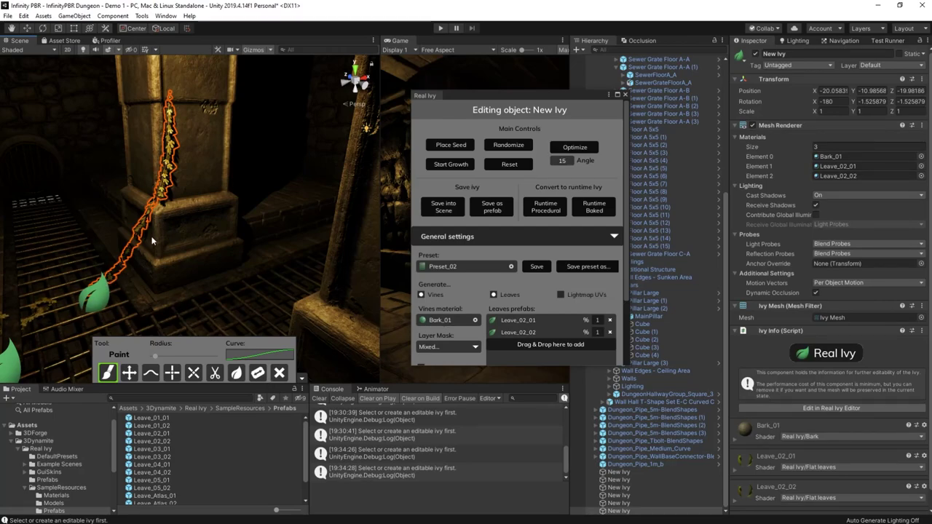
key(Delete)
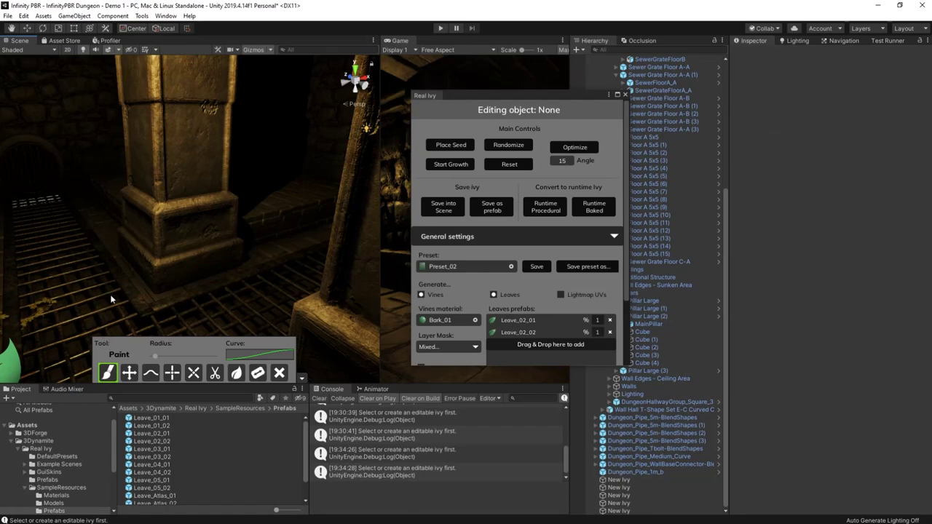
click(114, 295)
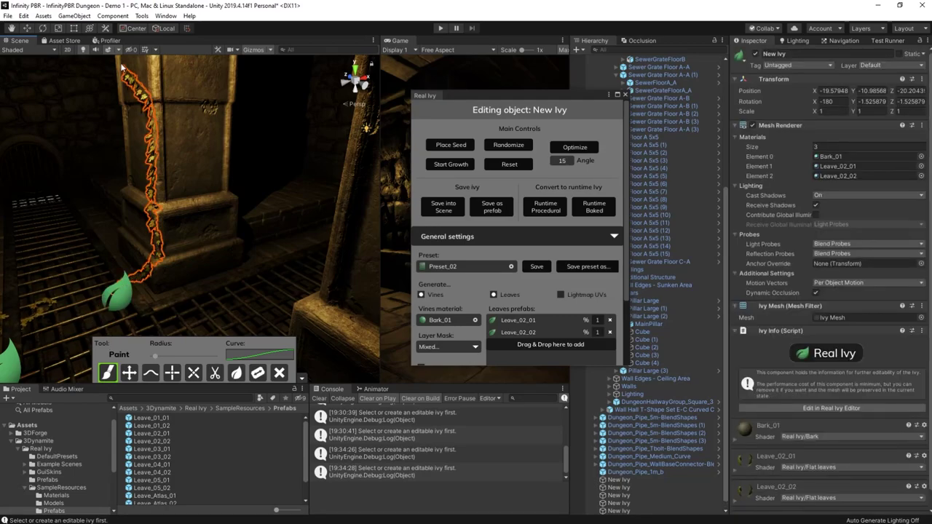
click(451, 165)
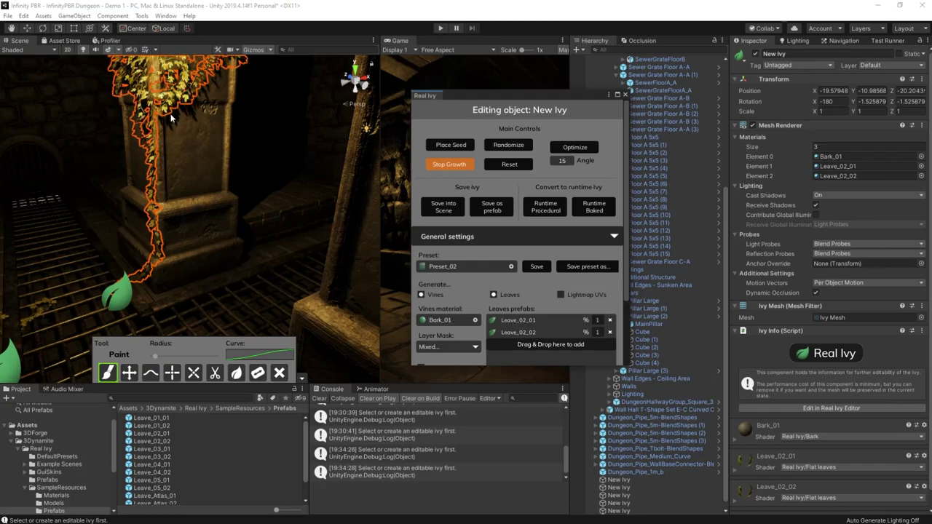
Step: Seed the grated floor beside the pillar, grow it across the floor, and frame the result
click(447, 164)
click(444, 146)
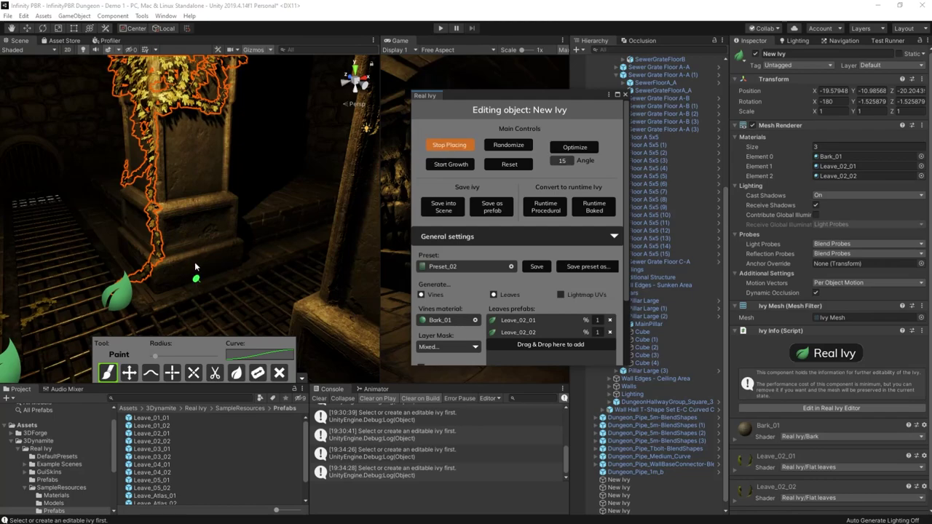
click(212, 276)
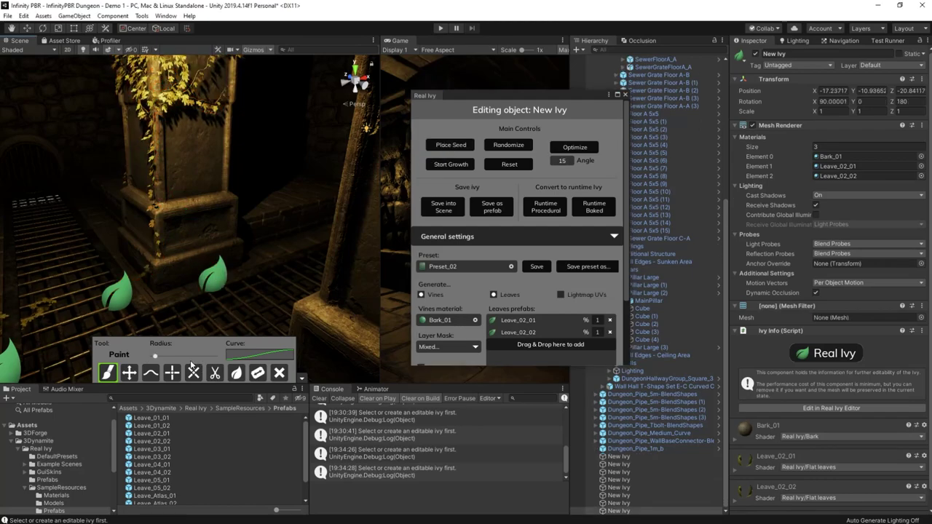
click(451, 165)
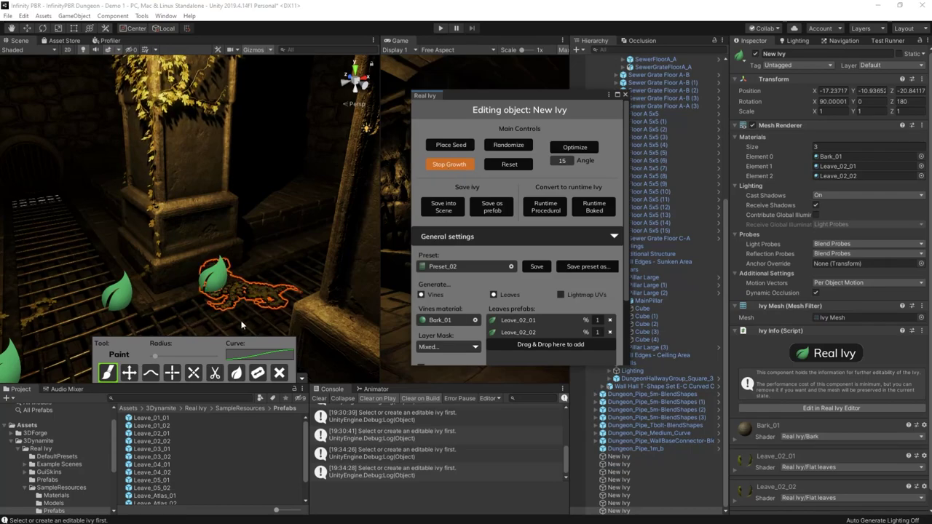
key(f)
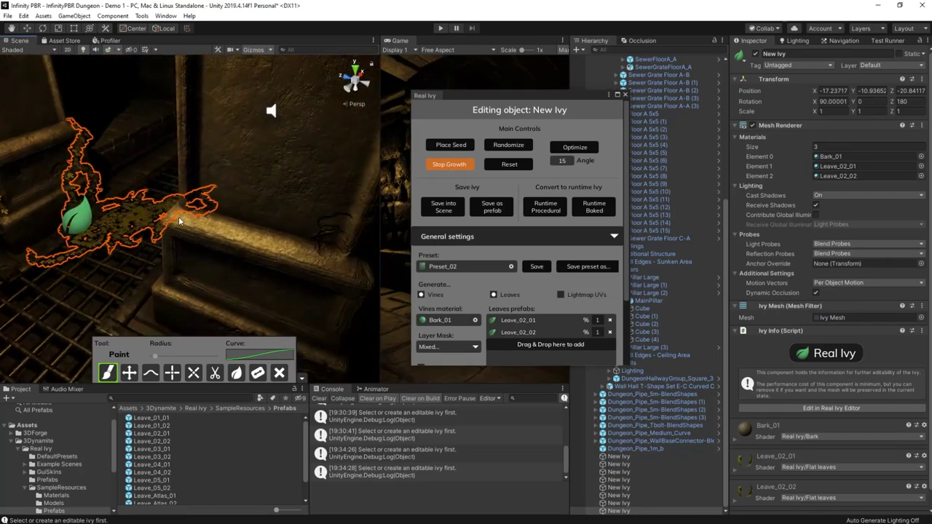
right_drag(102, 231, 85, 257)
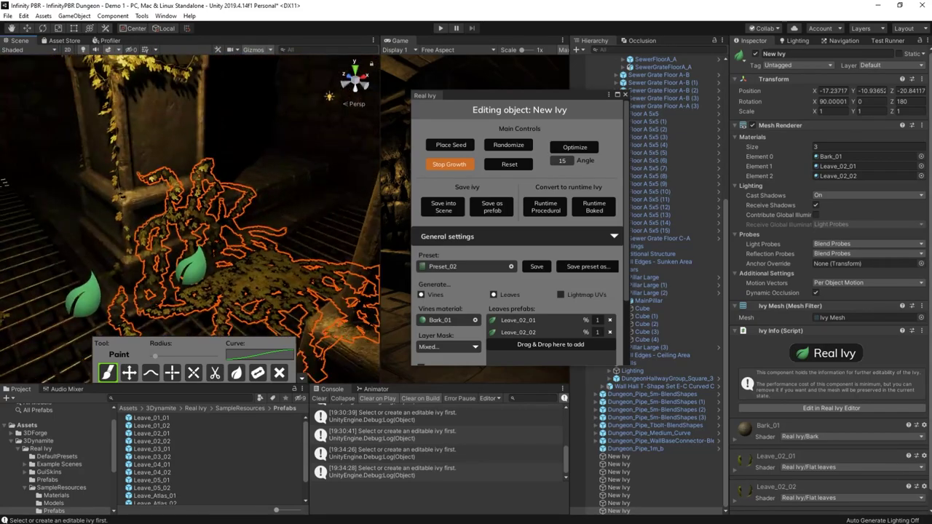
click(448, 163)
key(f)
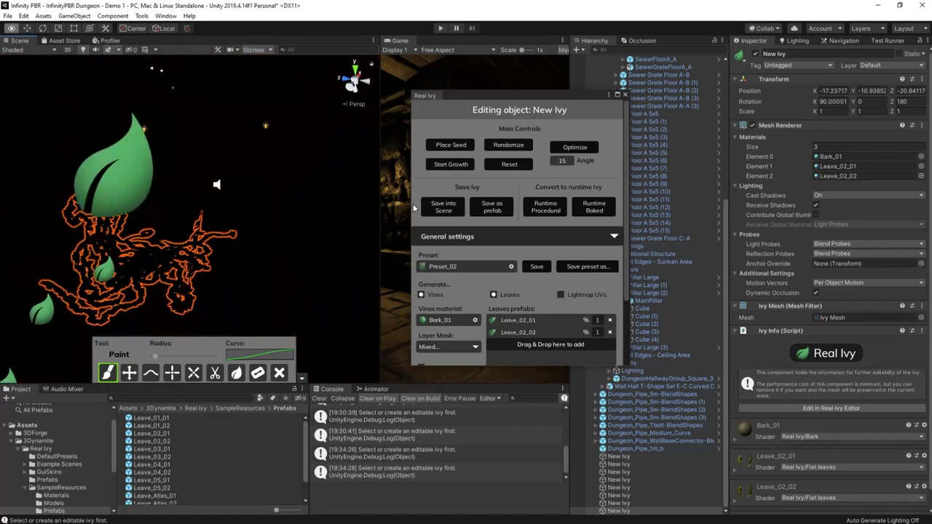
Step: Seed and grow an ivy vine on the left corridor wall near the grated window
right_drag(233, 182, 197, 204)
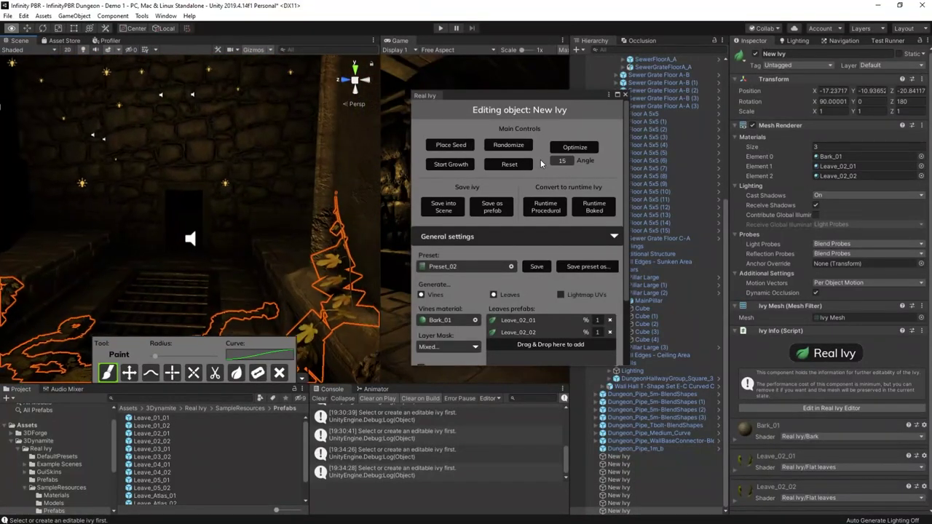
right_drag(80, 174, 136, 148)
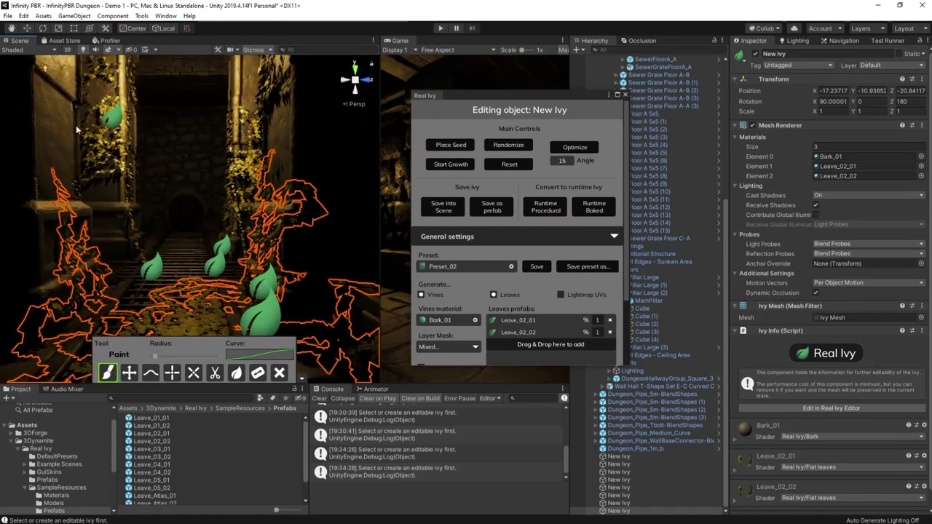
click(642, 130)
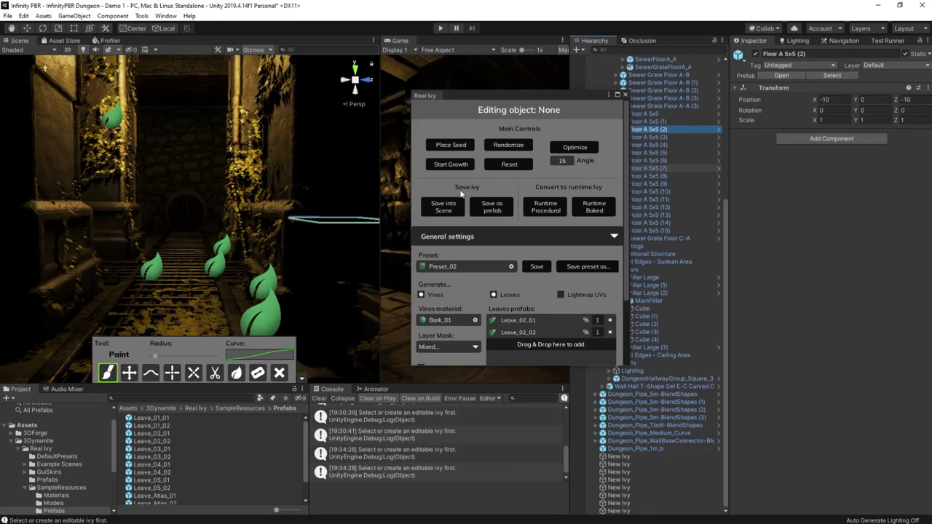
click(451, 146)
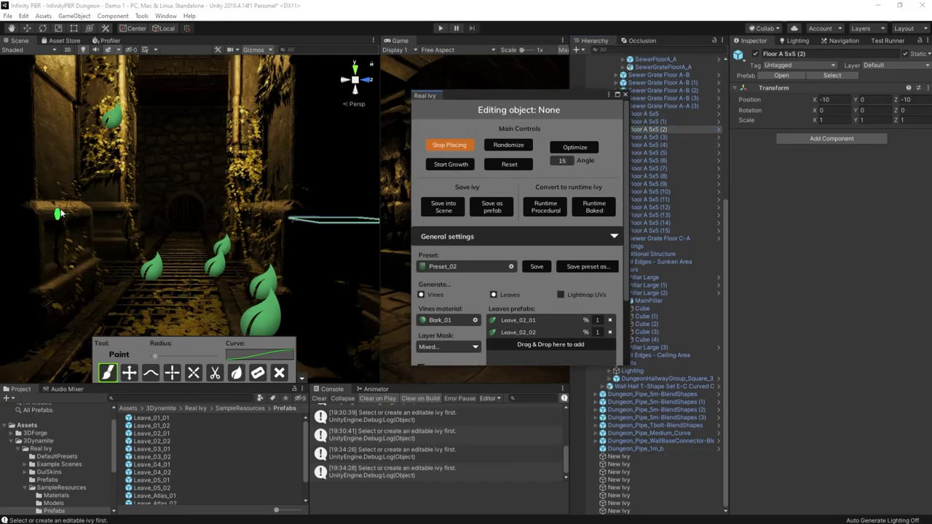
click(71, 210)
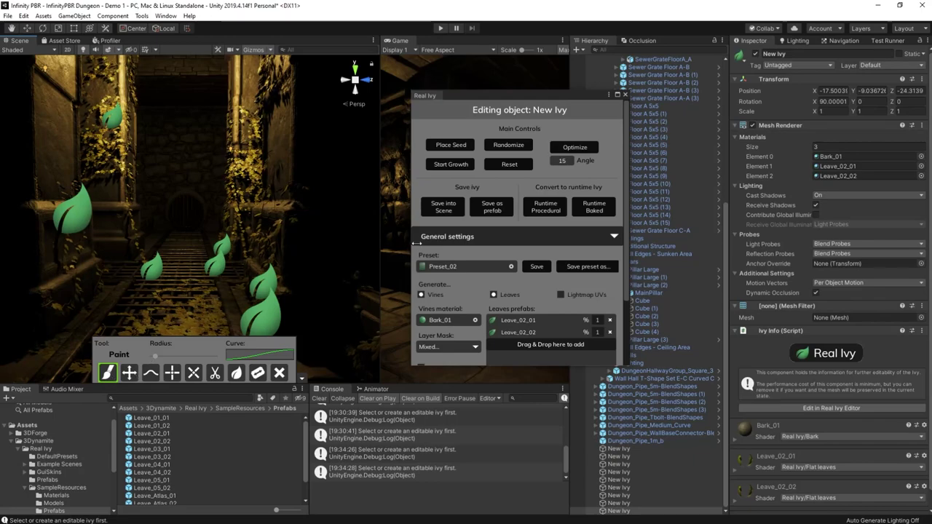
click(451, 165)
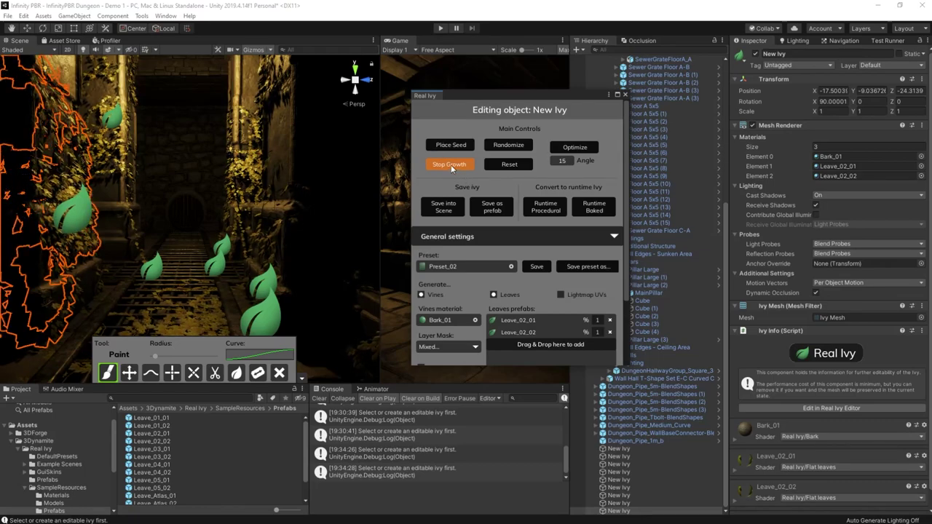
click(451, 164)
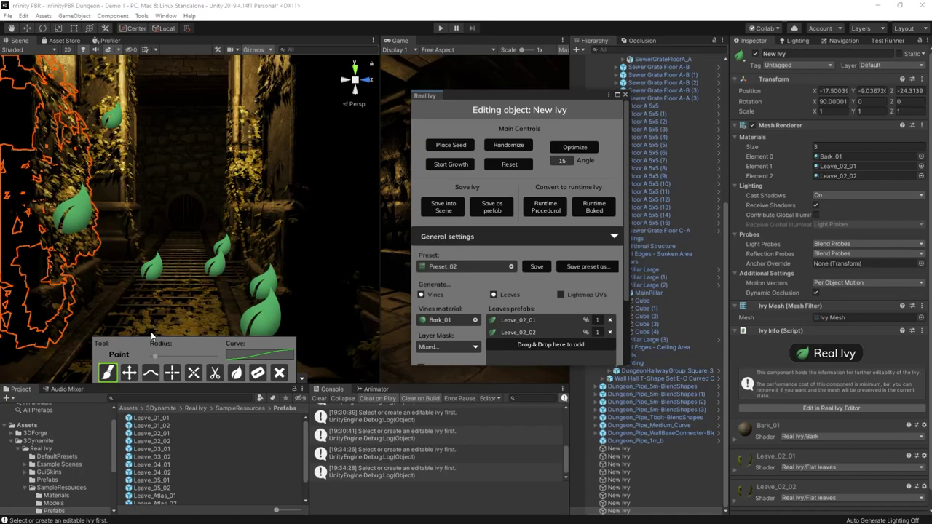
Step: Paint an ivy stroke across the upper wall and grow it out
click(450, 146)
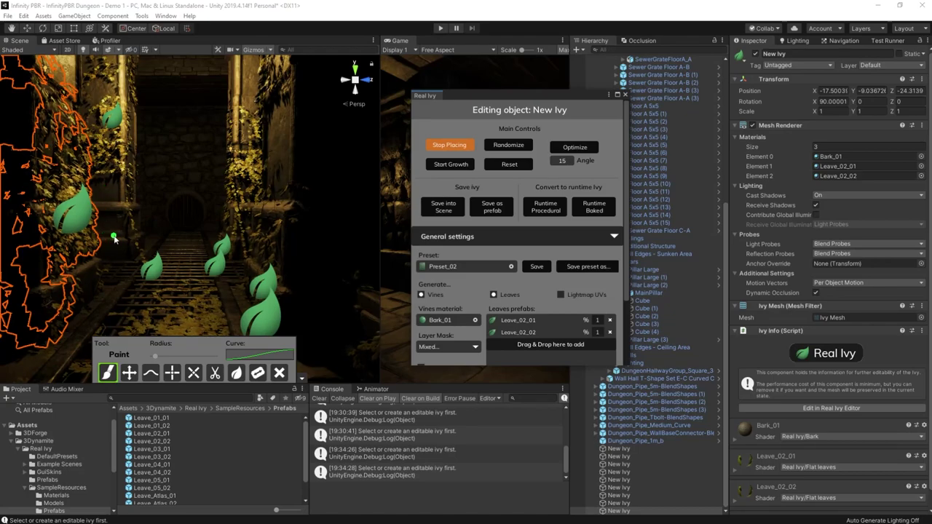
click(459, 152)
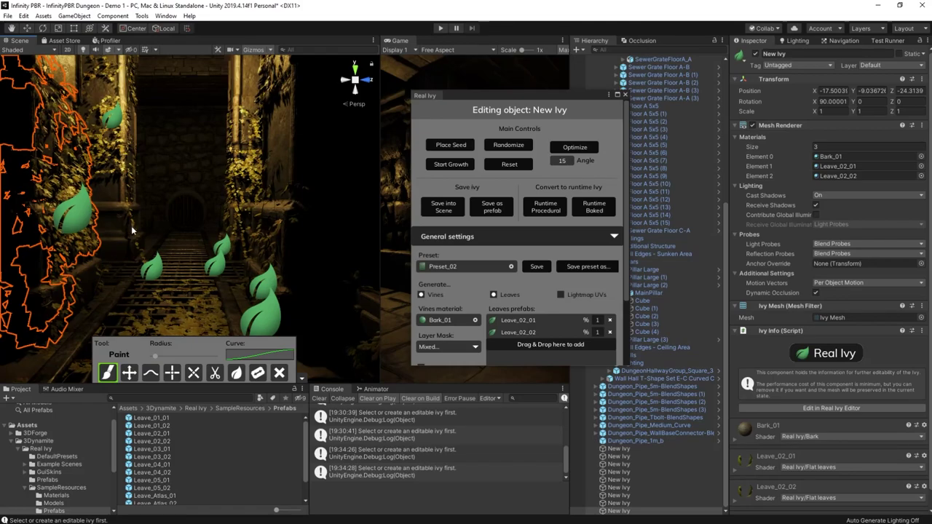
mouse_move(125, 210)
mouse_down()
mouse_move(80, 182)
mouse_move(109, 200)
mouse_move(85, 190)
mouse_up()
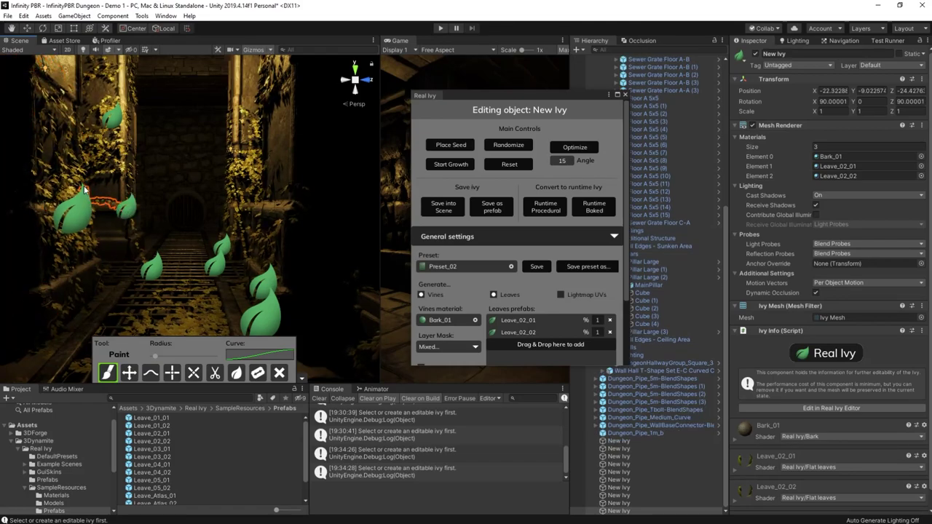
click(450, 166)
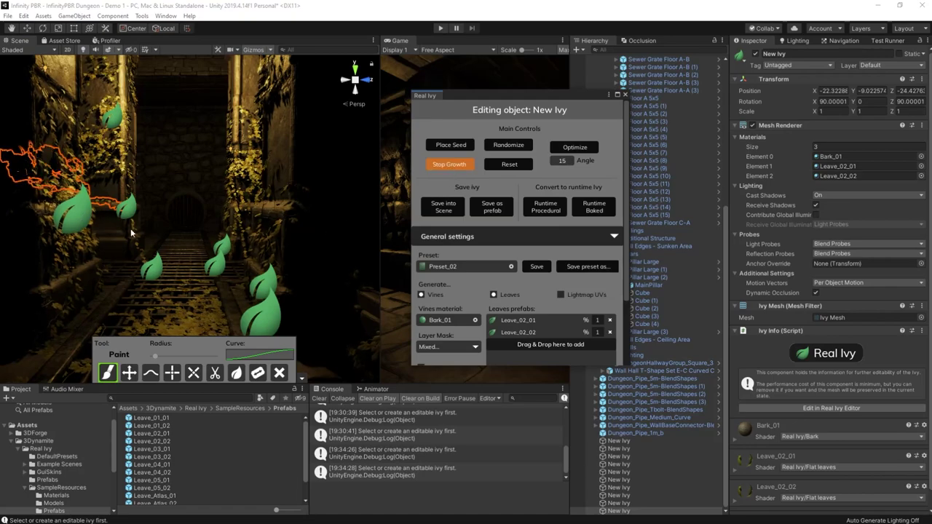
right_drag(147, 207, 168, 214)
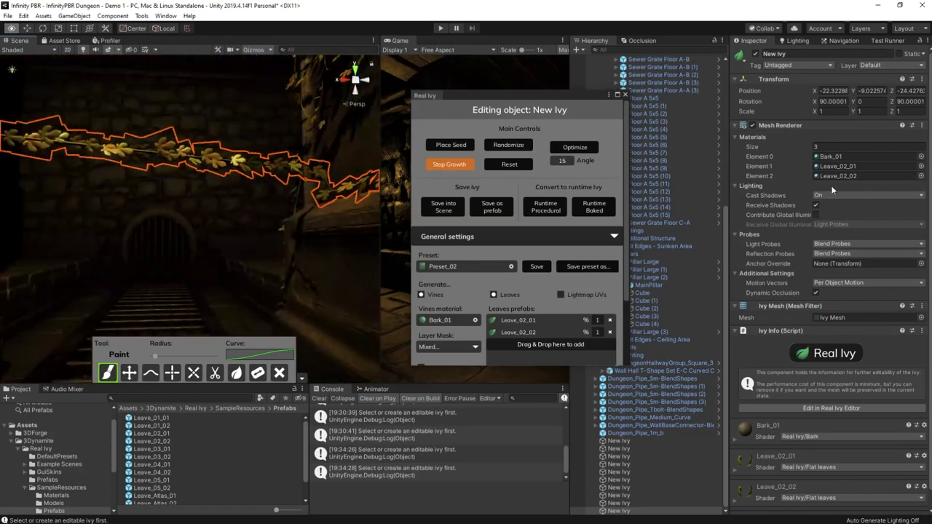
click(449, 165)
Step: Paint an ivy stroke up the wall pillar and start it growing
right_drag(248, 239, 375, 259)
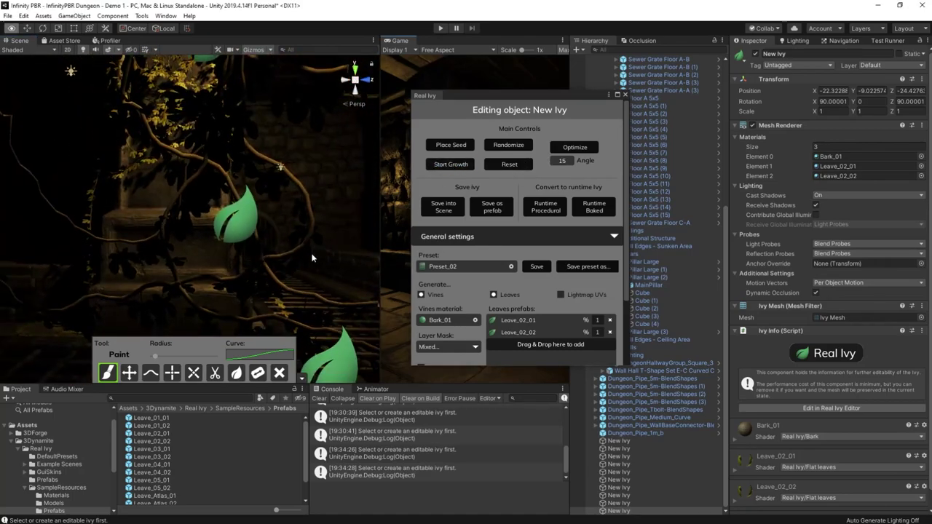
right_drag(312, 258, 356, 253)
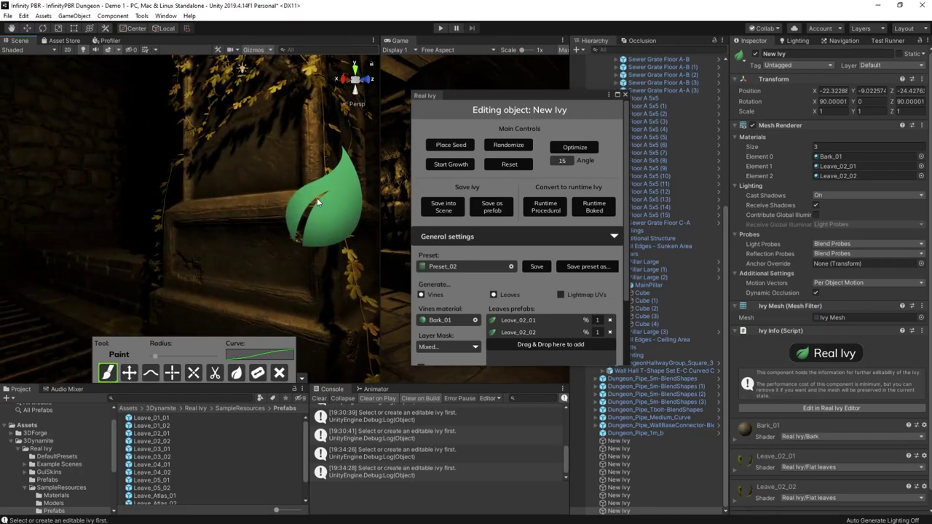
drag(317, 197, 236, 130)
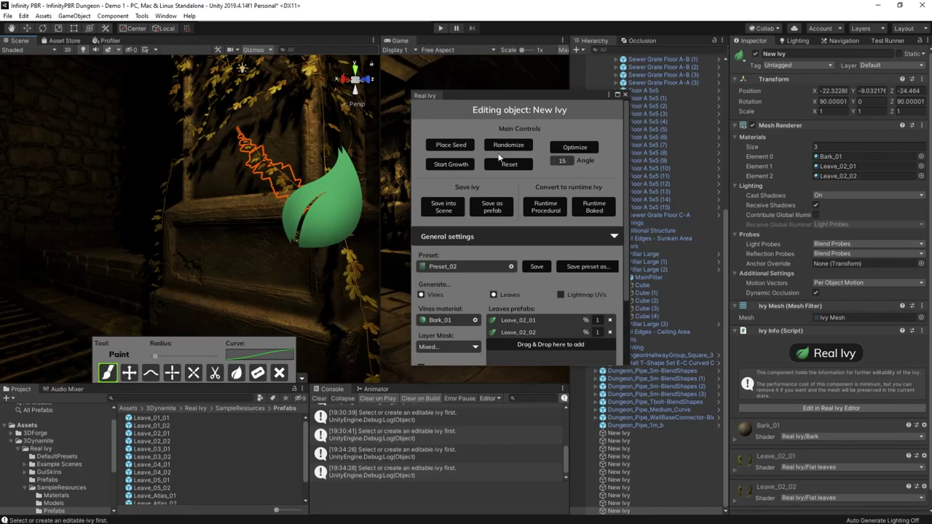
click(442, 164)
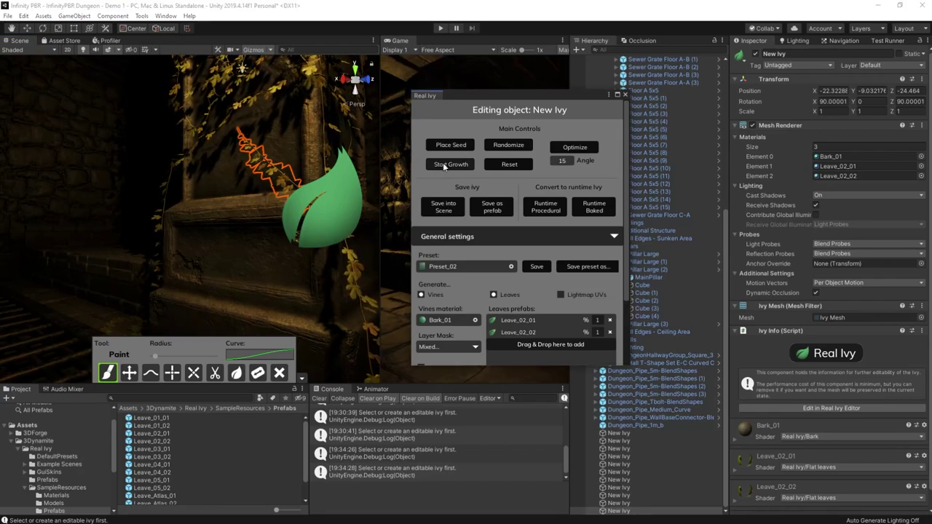
right_drag(331, 227, 384, 265)
key(Up)
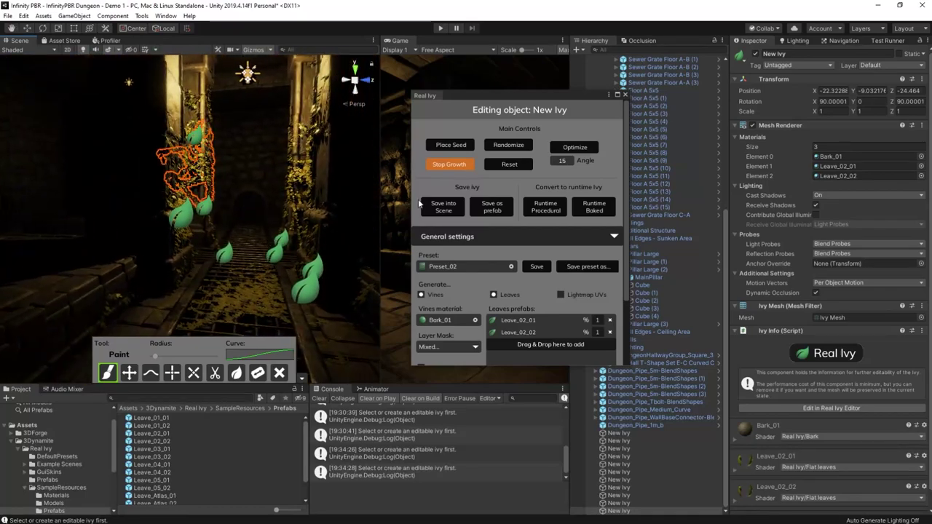
Step: Halt the pillar ivy growth and walk the dungeon in Play mode up to the stairway
click(441, 166)
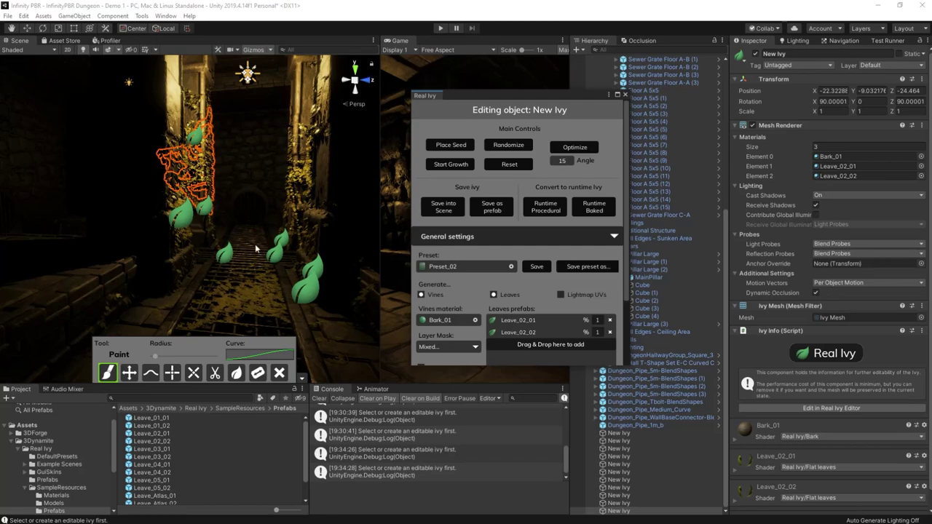
right_drag(223, 267, 319, 235)
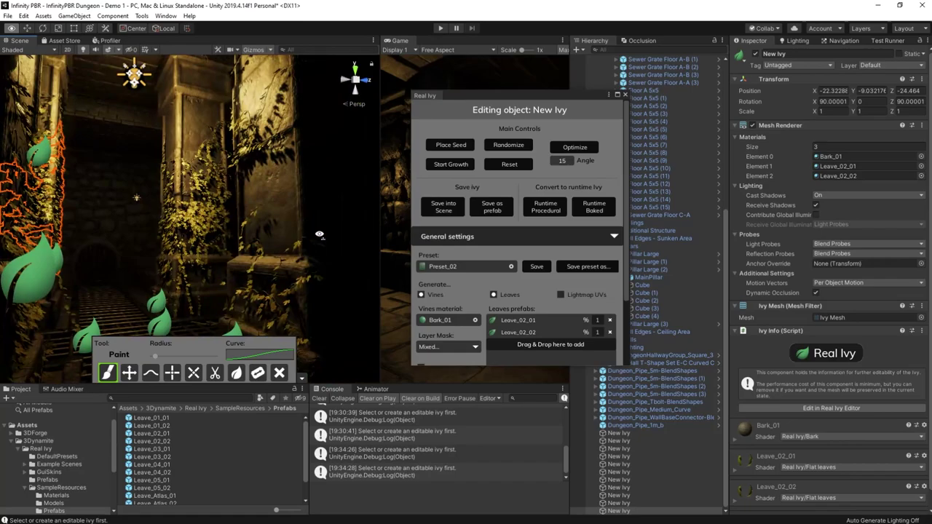
key(ctrl+p)
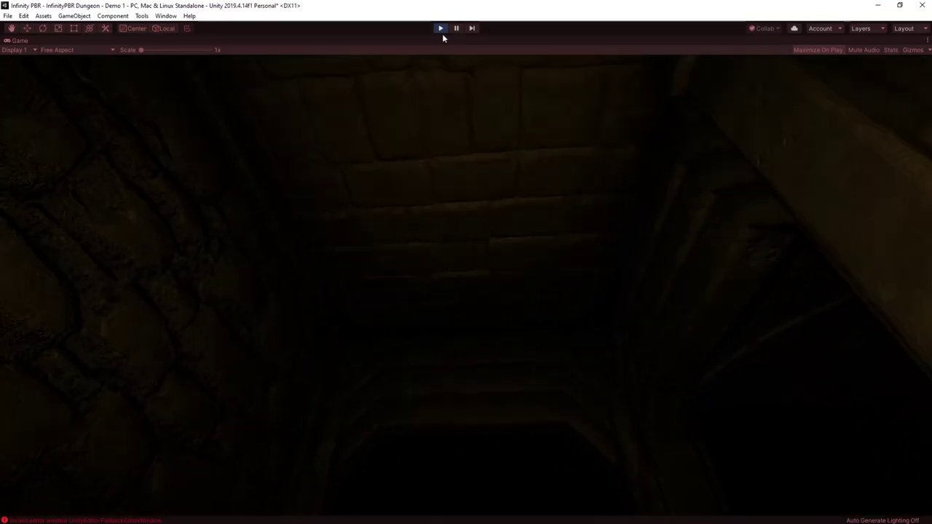
Step: Exit Play mode to get back to the dungeon scene in the editor
click(440, 28)
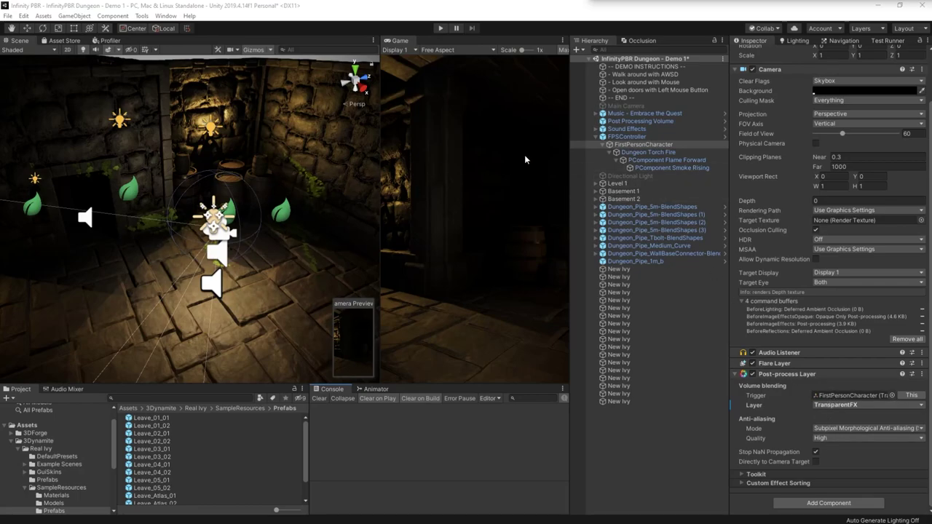
Step: Add the Wet Stuff component to the FirstPersonCharacter object
click(631, 145)
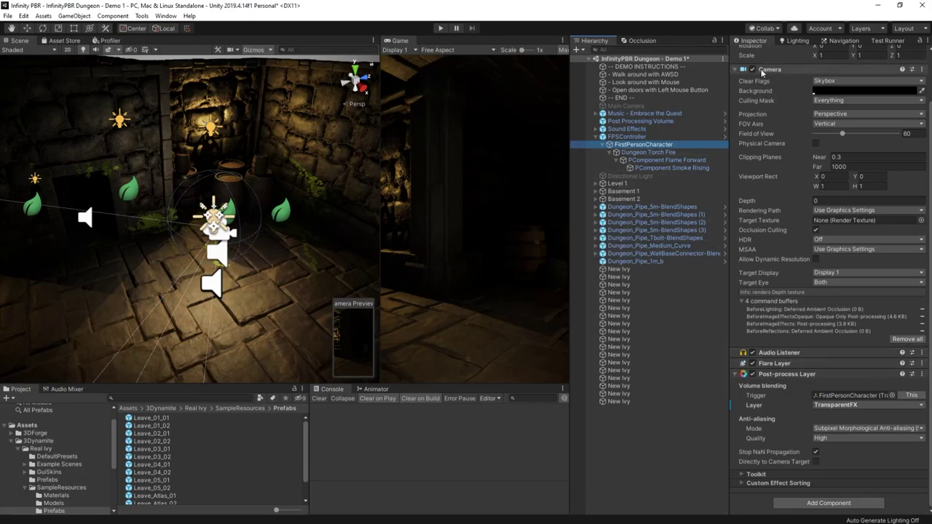
click(829, 503)
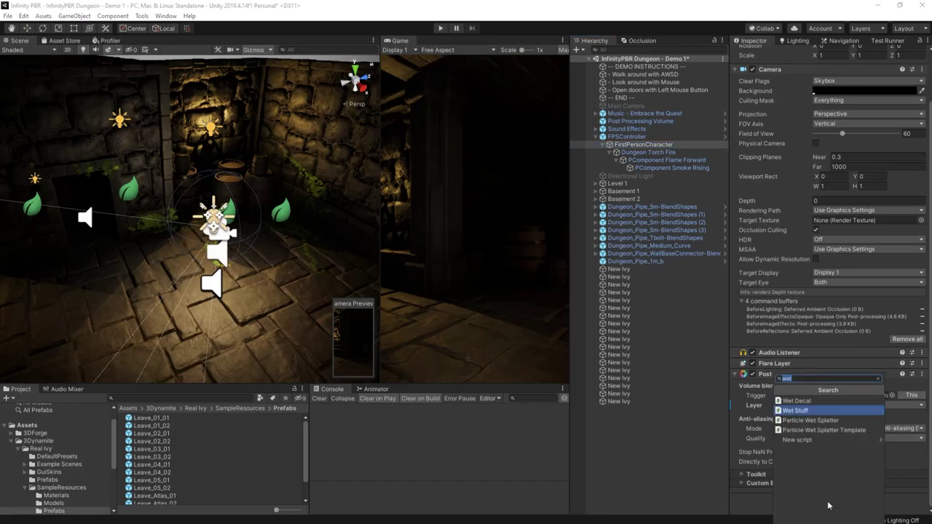
click(827, 411)
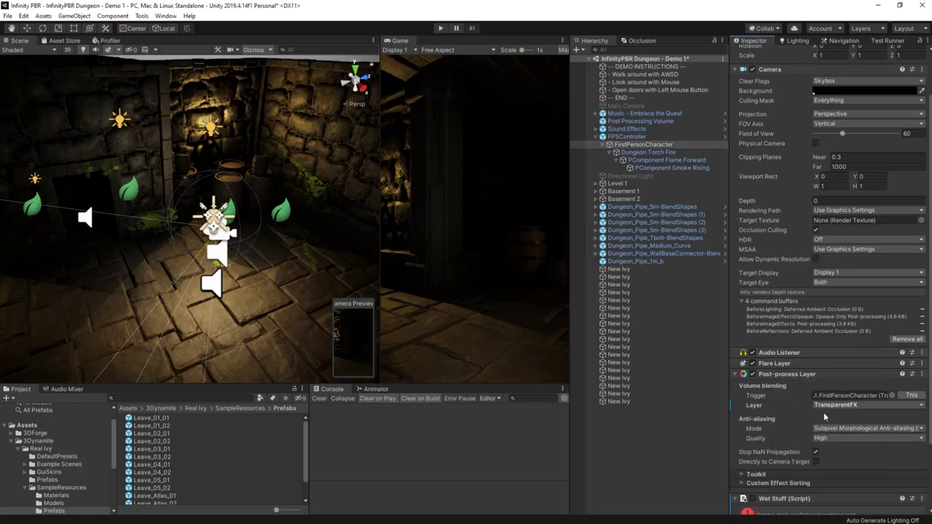
scroll(808, 429, down, 3)
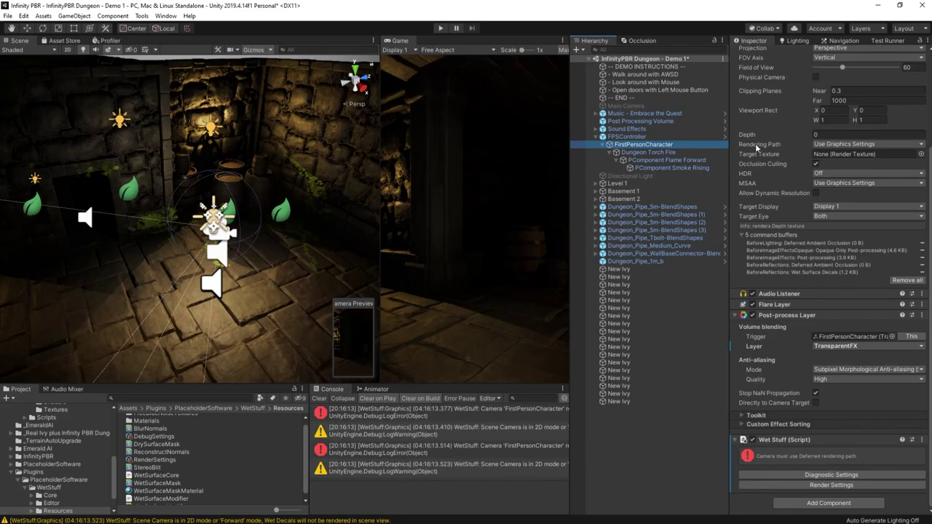
Step: Set the camera Rendering Path to Deferred, then start a Project search for wet decal assets
click(841, 146)
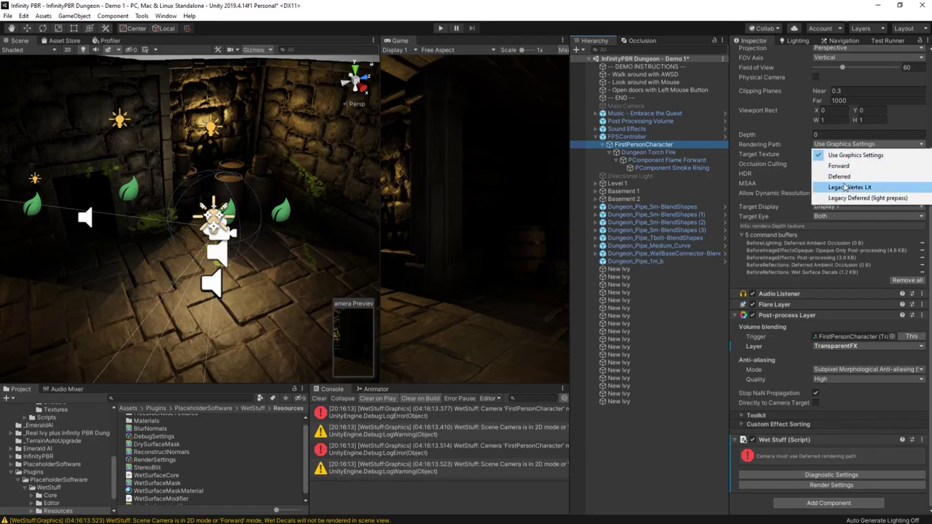
click(839, 177)
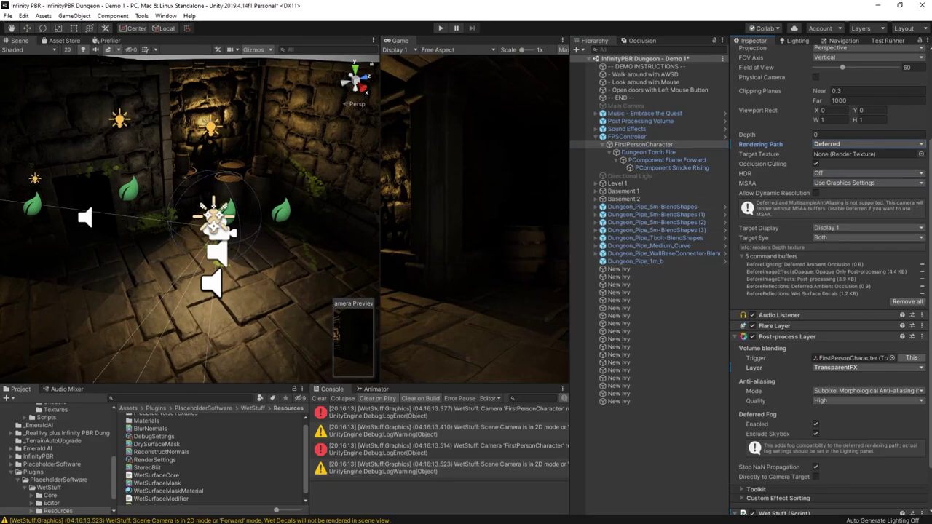
scroll(845, 224, down, 2)
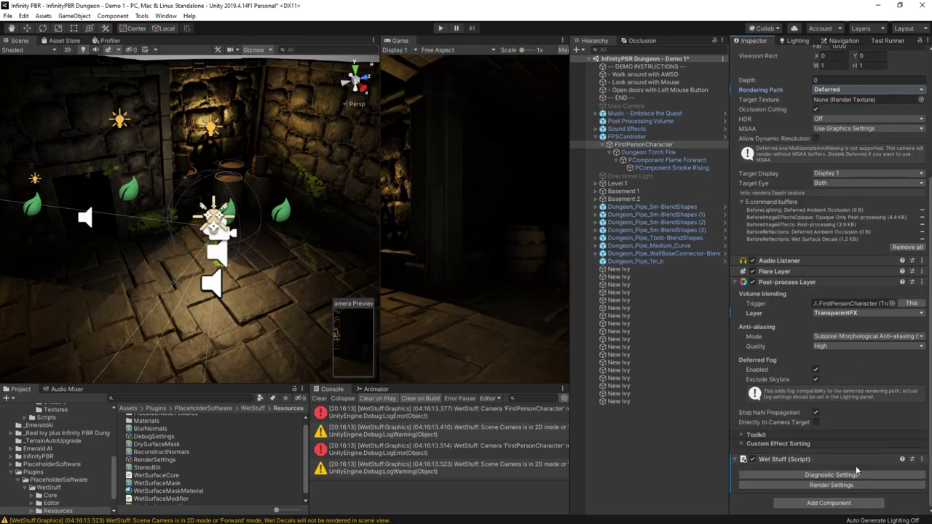
click(182, 399)
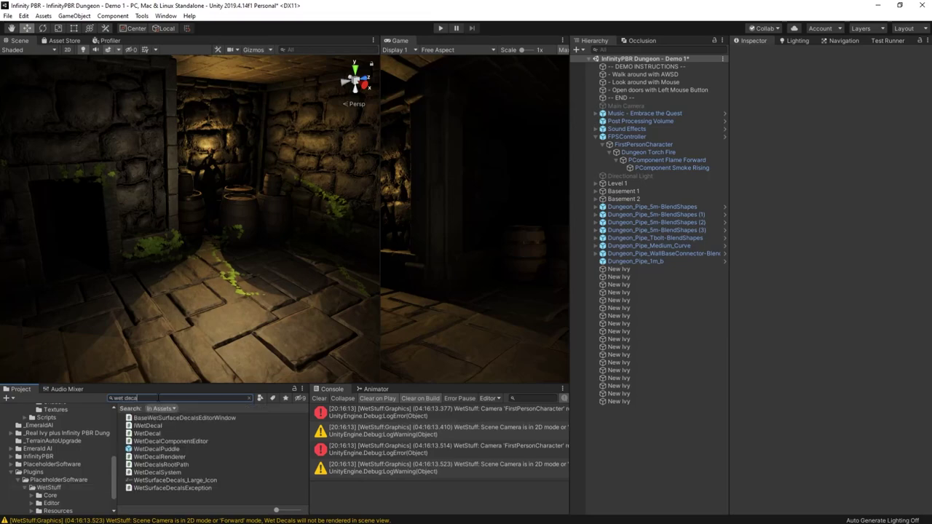
Step: Drop a WetDecalPuddle on the dungeon floor with Saturation 0.902 and Edge Fadeoff about 0.21
click(156, 449)
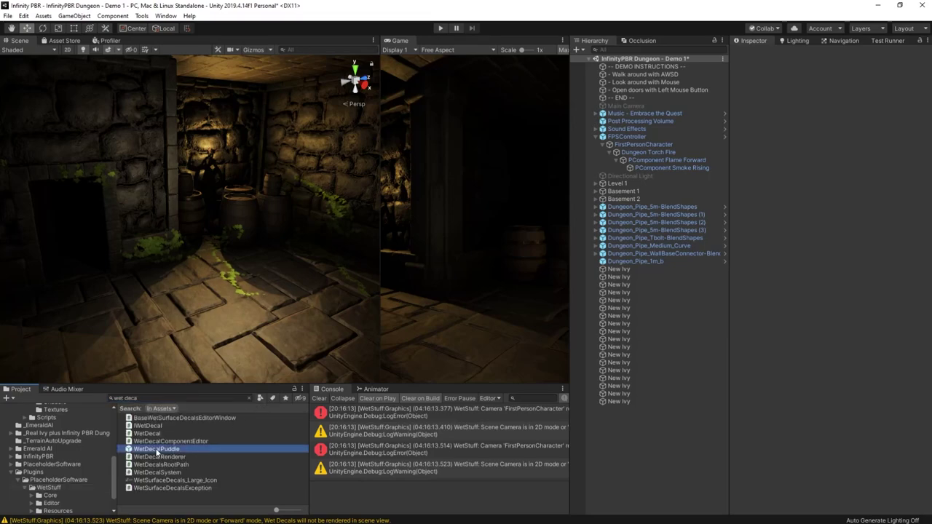
drag(157, 452, 250, 313)
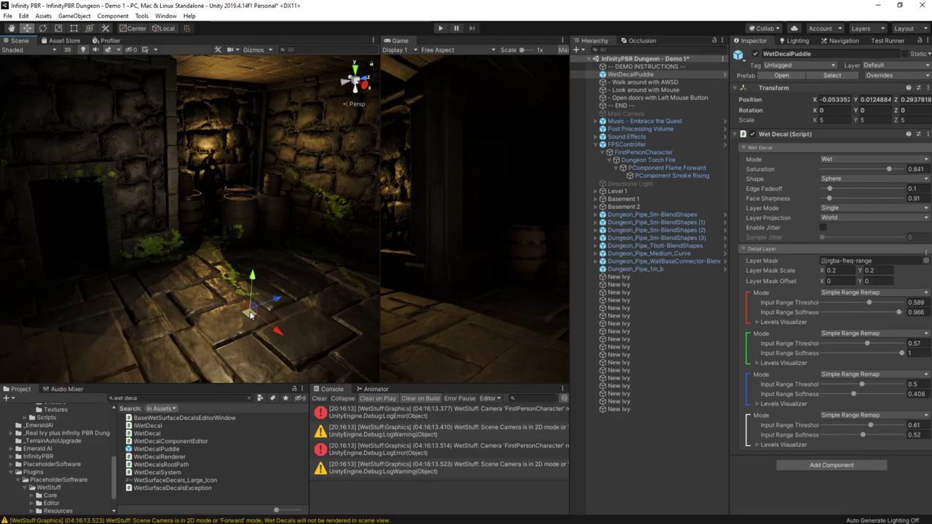
drag(248, 314, 246, 310)
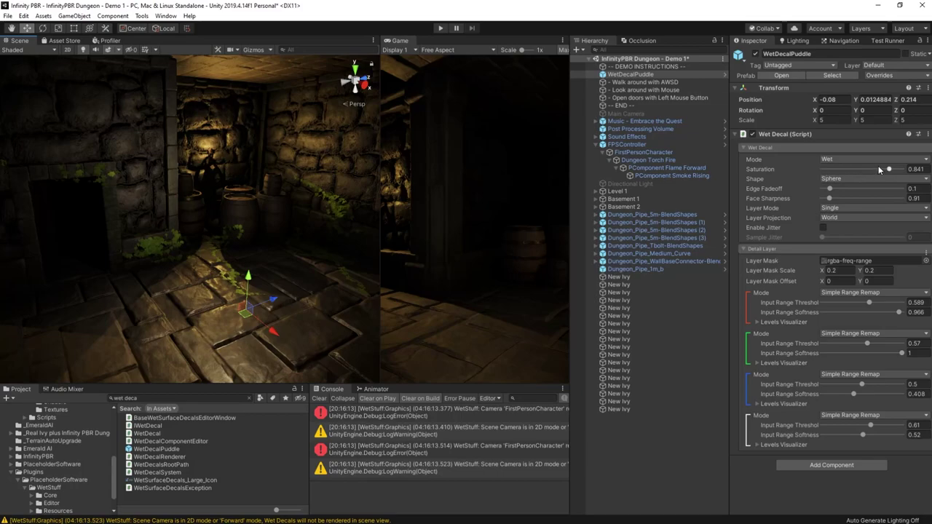
mouse_move(888, 171)
mouse_down()
mouse_move(918, 170)
mouse_move(816, 172)
mouse_move(893, 179)
mouse_up()
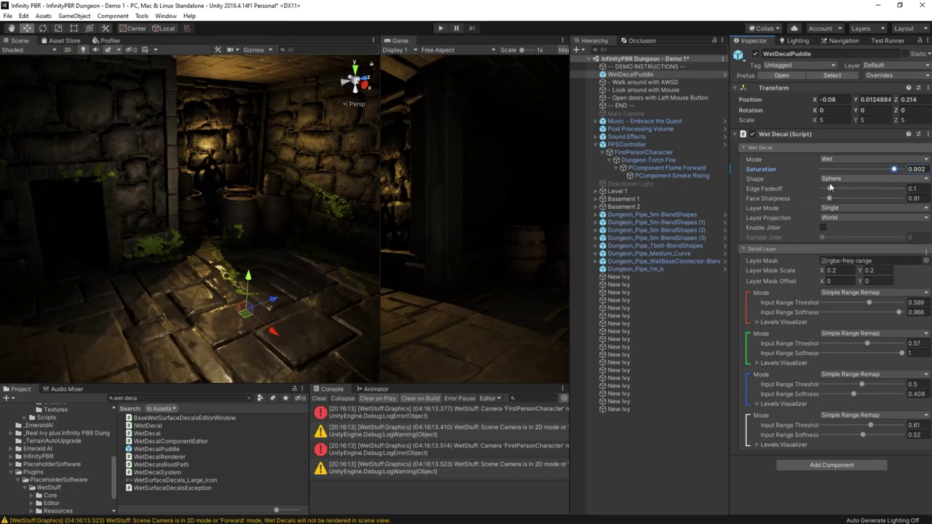
mouse_move(830, 191)
mouse_down()
mouse_move(854, 190)
mouse_move(844, 191)
mouse_up()
Step: Reselect WetDecalPuddle and raise its Edge Fadeoff to 0.332 and Face Sharpness to 3.35
click(222, 344)
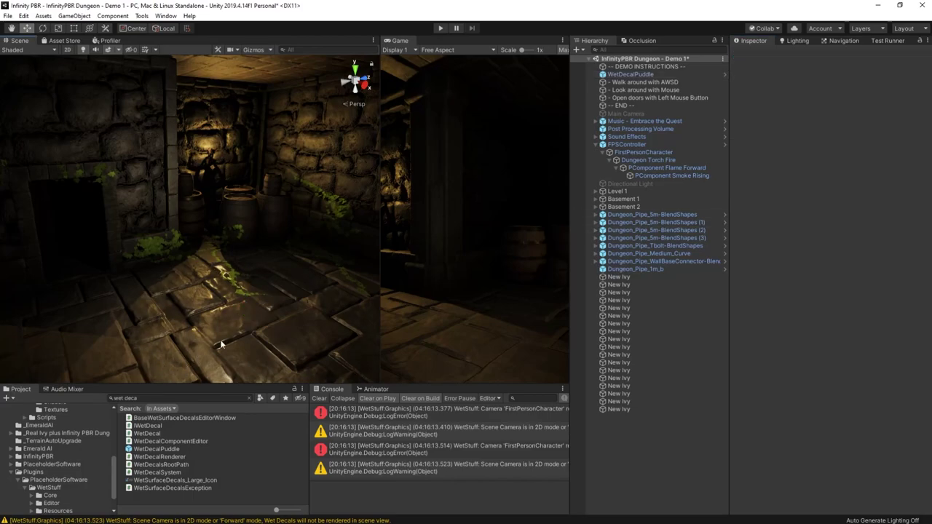
click(623, 74)
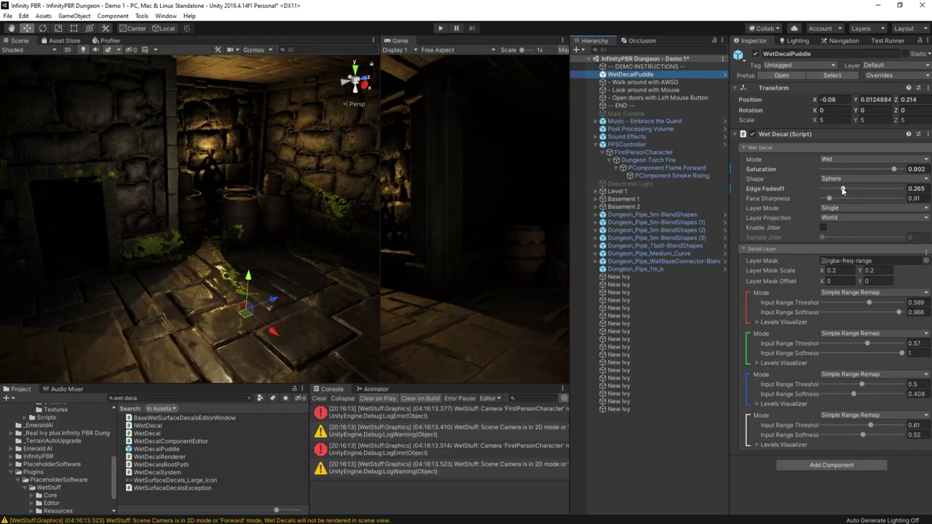
mouse_move(843, 190)
mouse_down()
mouse_move(871, 189)
mouse_move(831, 199)
mouse_move(849, 198)
mouse_up()
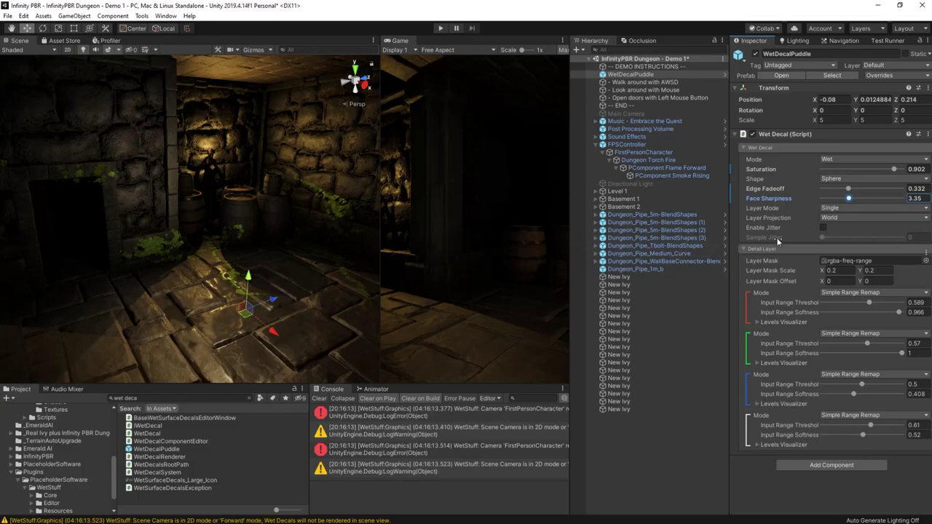
click(838, 209)
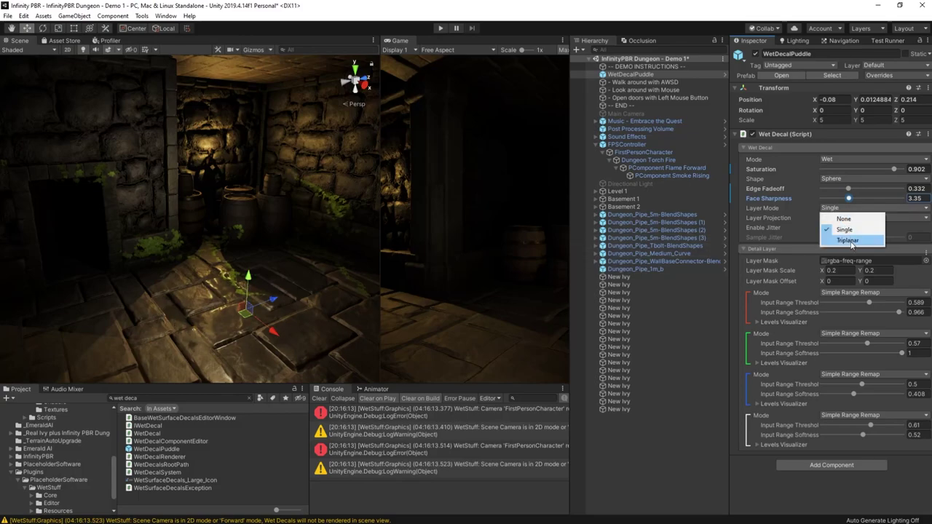
Step: Switch the puddle decal's Layer Mode to Triplanar and lower its Saturation to 0.872
click(848, 240)
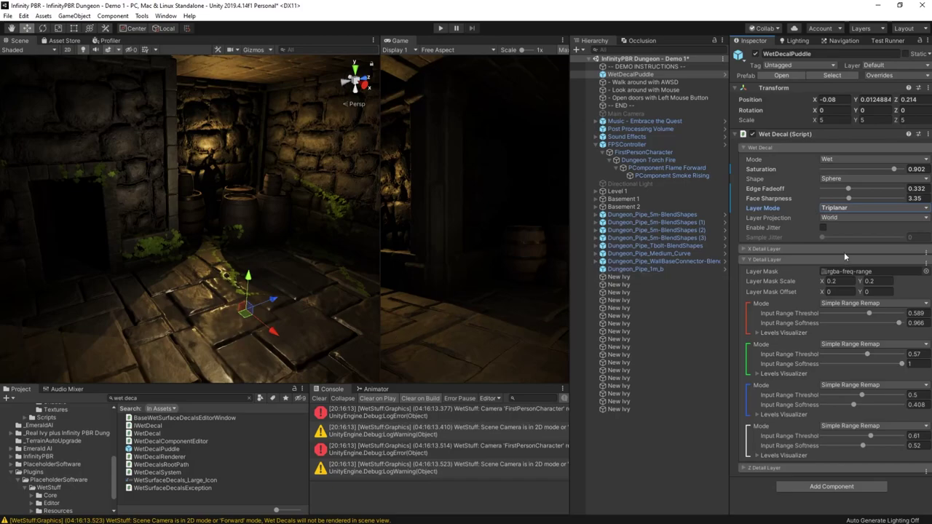
click(894, 170)
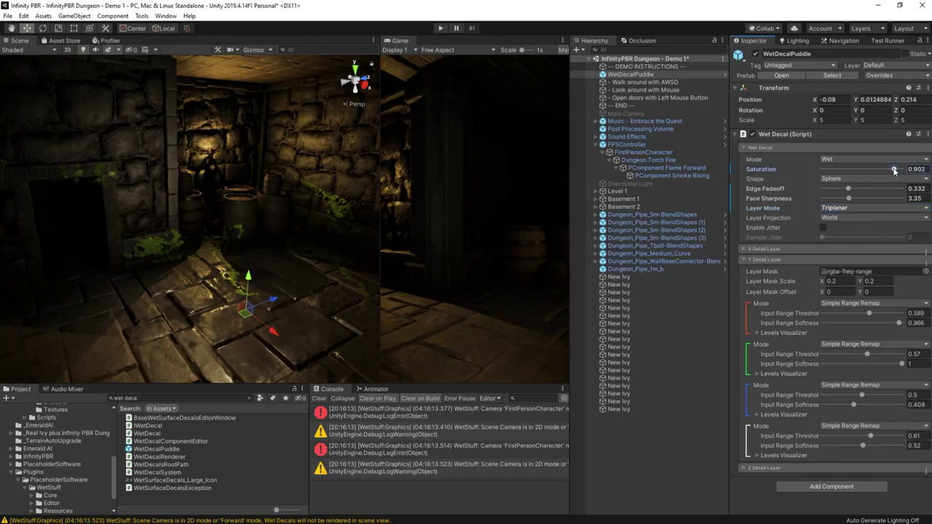
drag(895, 170, 847, 190)
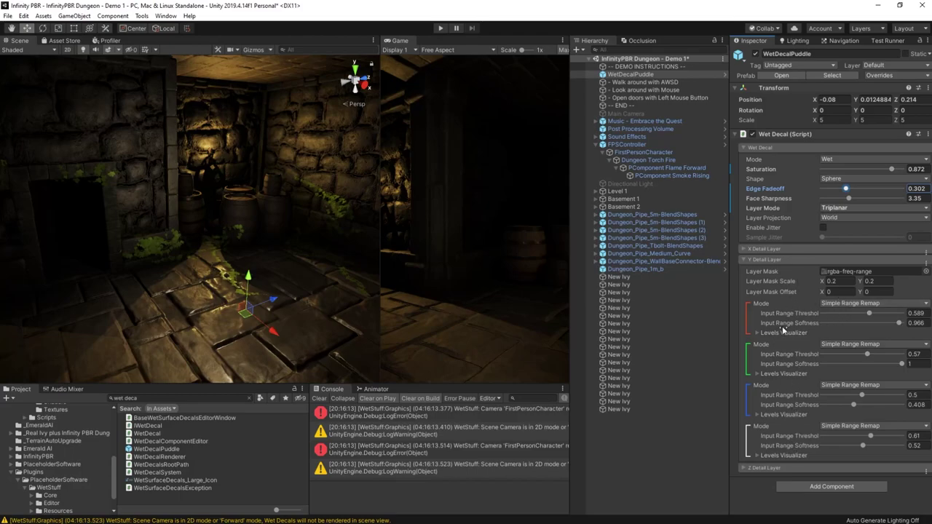
Step: Raise the red channel threshold to 0.717, adjust green threshold, and lower green softness to 0.701
click(882, 274)
mouse_move(868, 313)
mouse_down()
mouse_move(887, 313)
mouse_move(879, 312)
mouse_up()
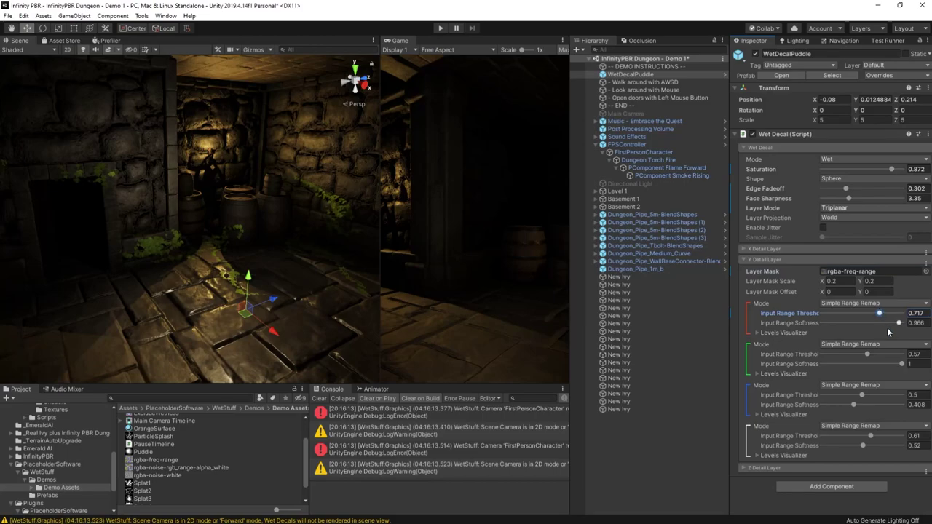
mouse_move(867, 356)
mouse_down()
mouse_move(846, 356)
mouse_move(880, 353)
mouse_up()
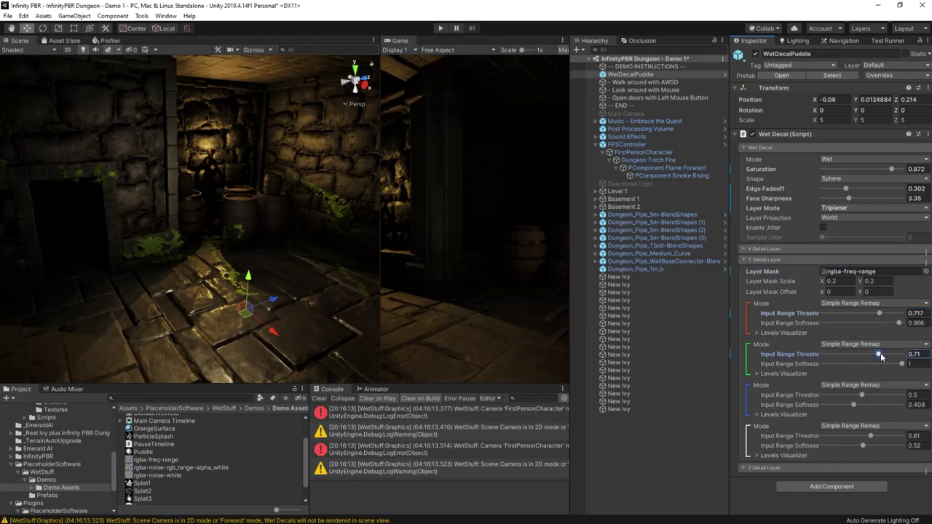
click(901, 365)
drag(901, 366, 882, 448)
Step: Orbit the Scene view to inspect the puddle from new angles across the dungeon floor
right_drag(297, 294, 541, 334)
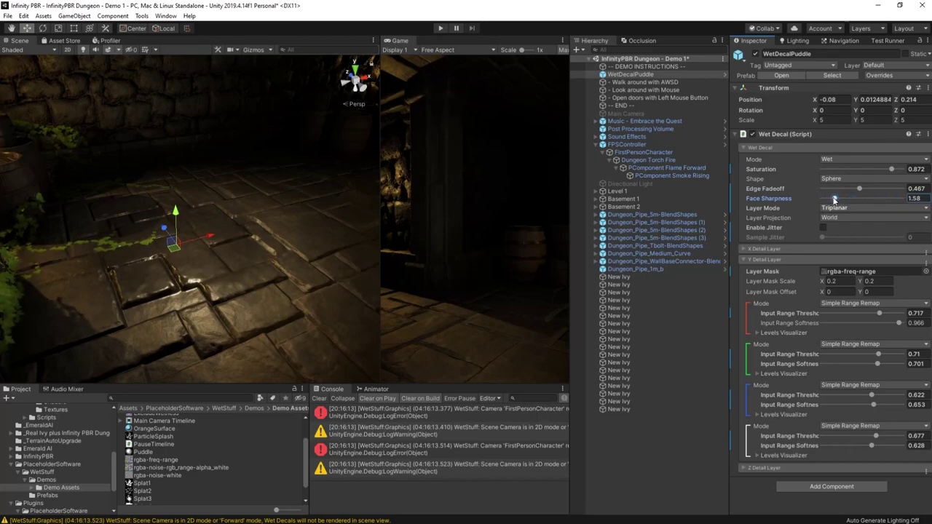
right_drag(271, 305, 364, 136)
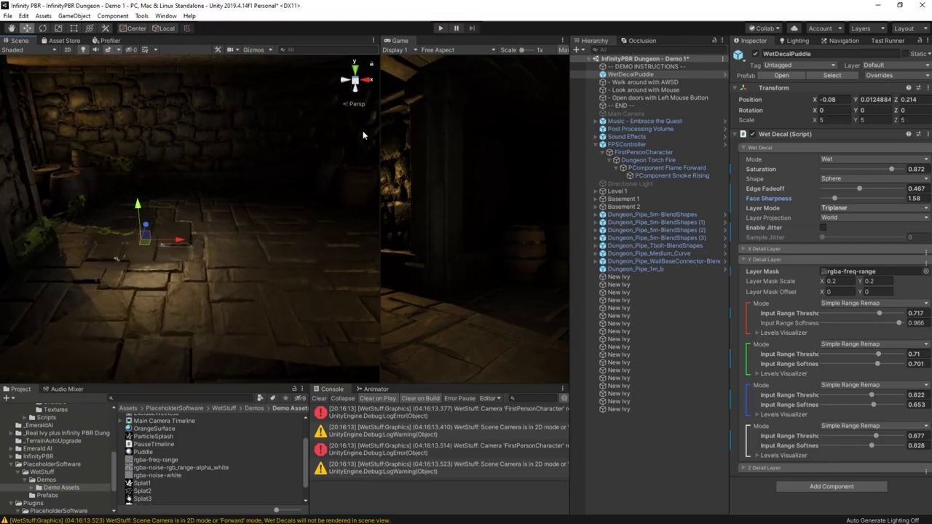
Step: Enter Play mode and walk forward along the ivy-covered dungeon corridor
click(441, 29)
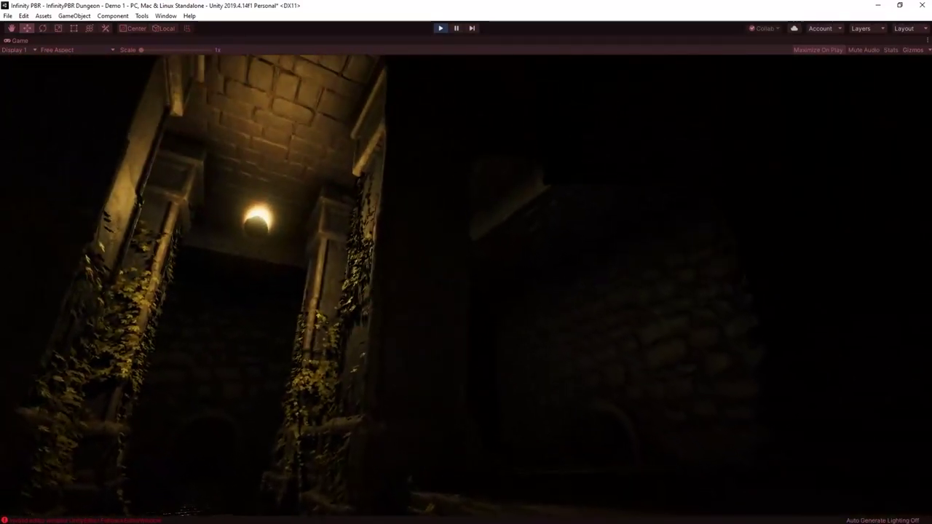
key(e)
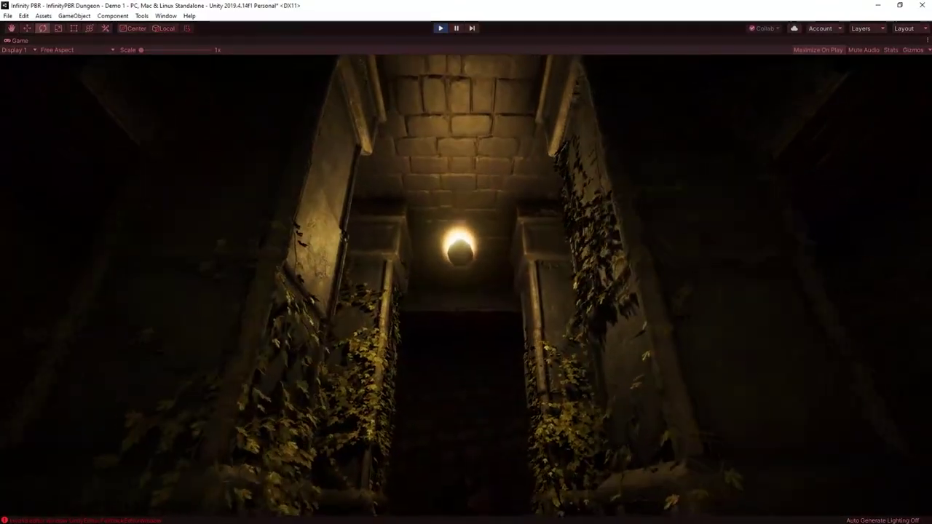